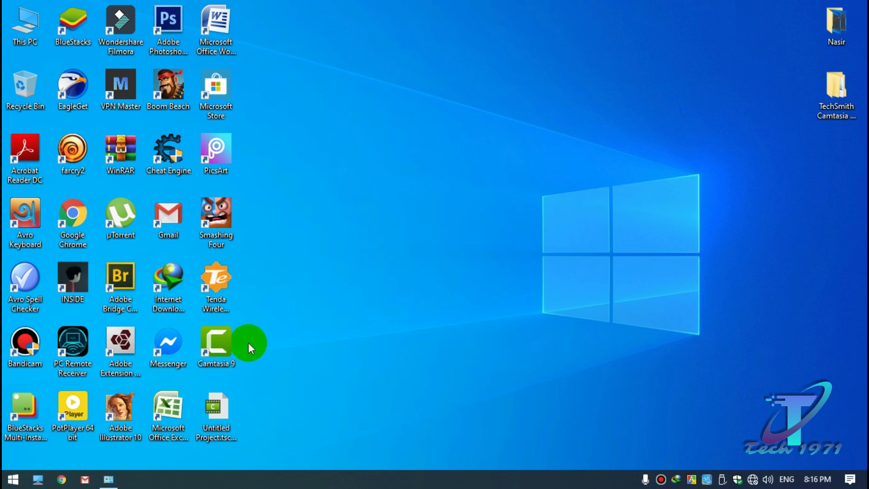
pyautogui.rightClick(267, 181)
pyautogui.click(325, 218)
pyautogui.rightClick(328, 166)
pyautogui.click(346, 203)
pyautogui.rightClick(336, 171)
pyautogui.click(360, 207)
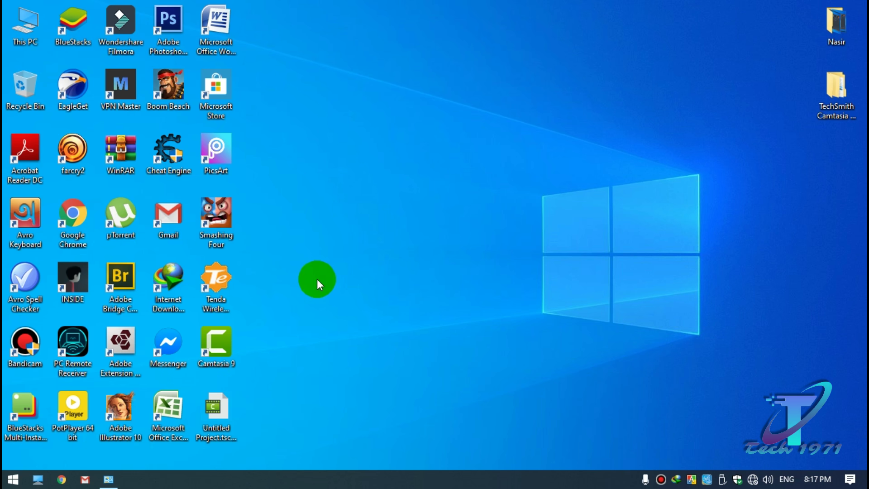
# Move the Camtasia 9 shortcut to the empty middle area of the desktop and refresh the desktop
pyautogui.moveTo(233, 352); pyautogui.dragTo(402, 233)
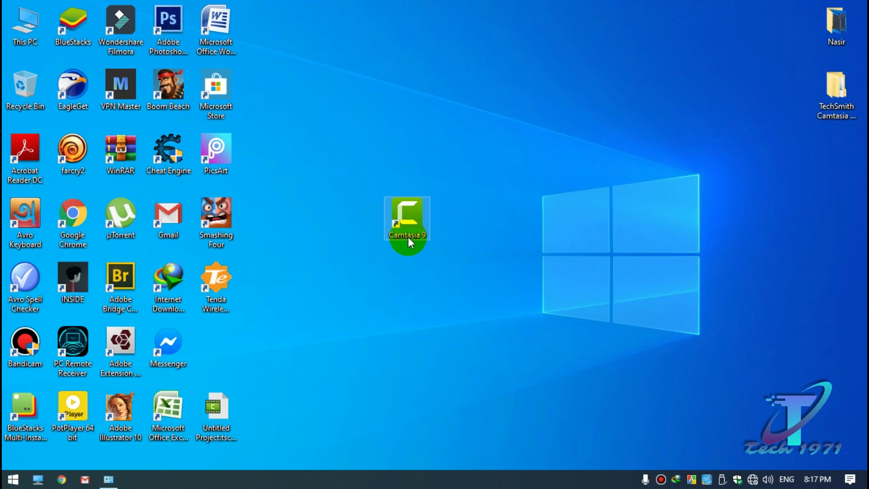
pyautogui.rightClick(331, 182)
pyautogui.click(355, 224)
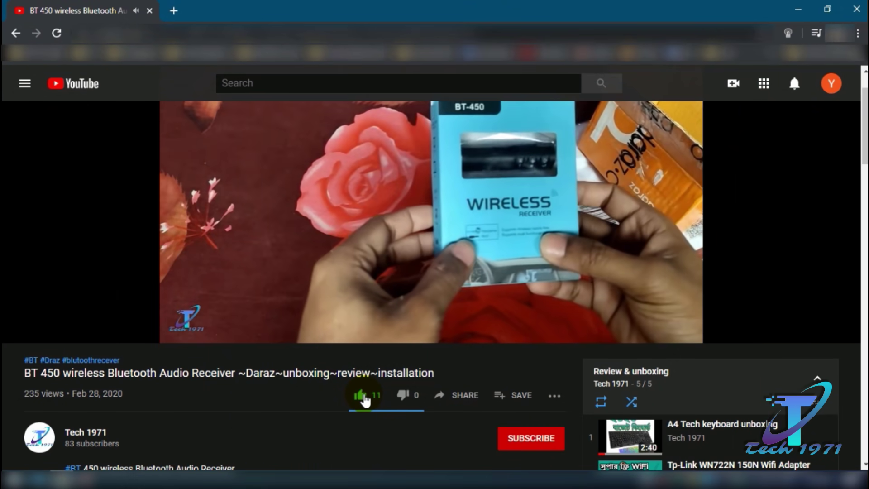
# Like the BT 450 receiver video and subscribe to the Tech 1971 channel with its notification bell
pyautogui.click(369, 402)
pyautogui.click(508, 446)
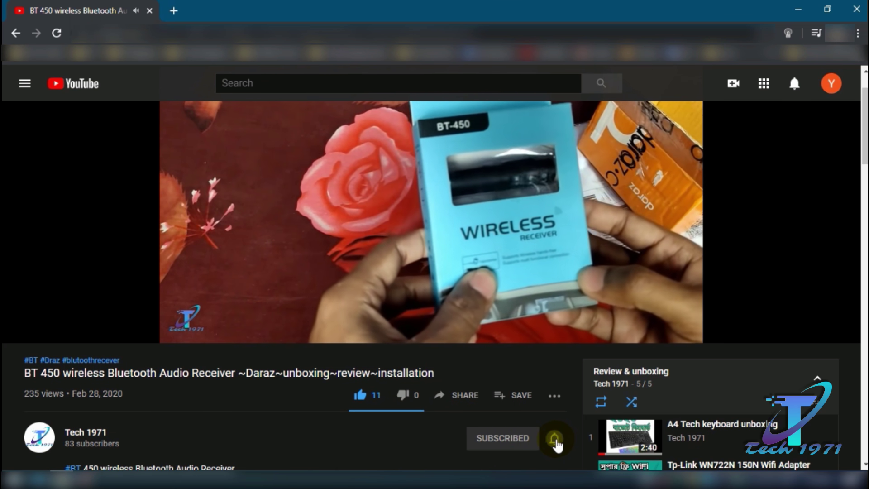
pyautogui.click(553, 441)
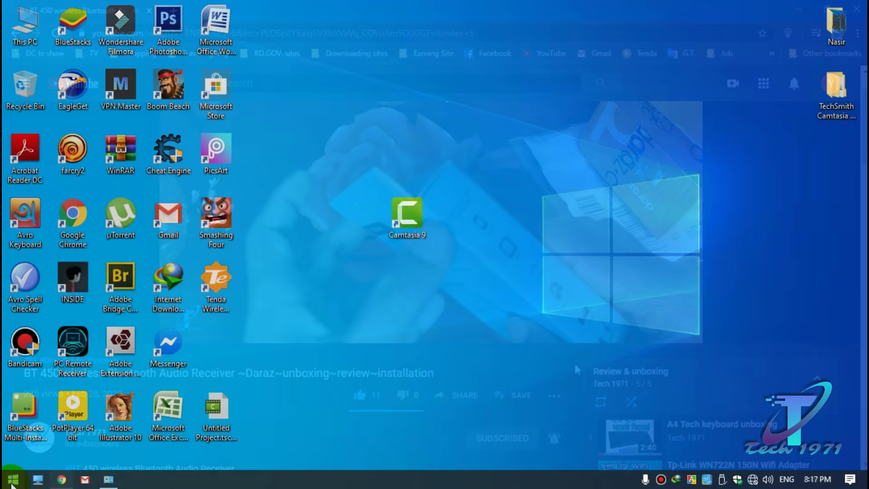
# Search Windows for "con", open Control Panel and bring up its list of programs to uninstall
pyautogui.click(13, 480)
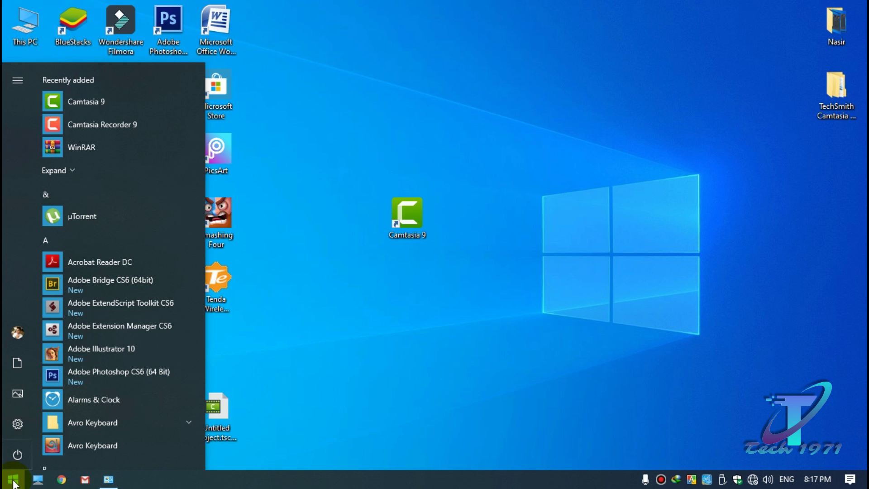
pyautogui.write('con')
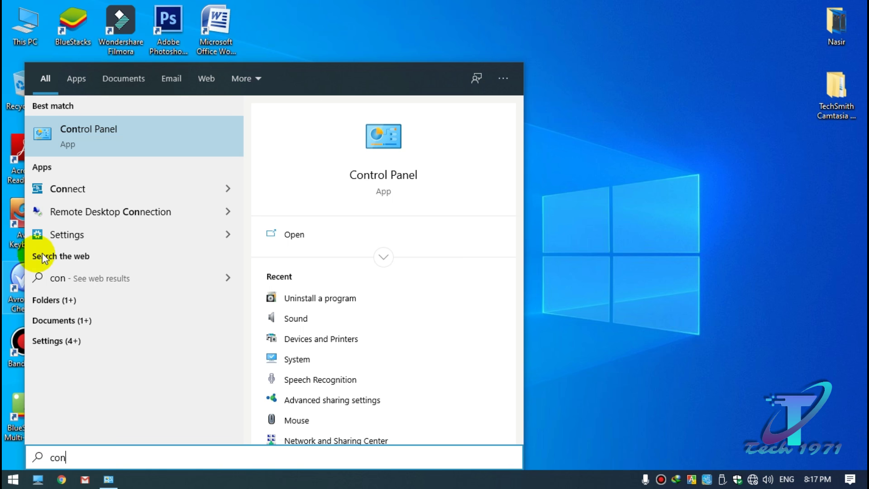
pyautogui.click(140, 139)
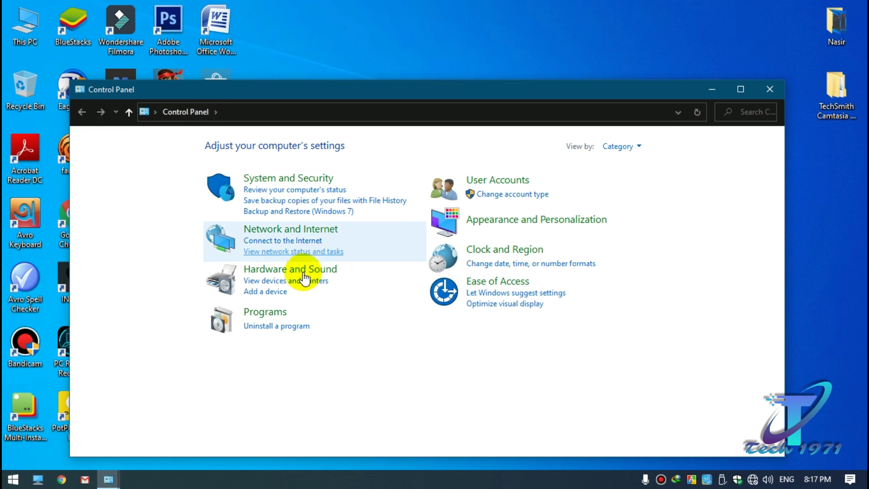
pyautogui.click(292, 327)
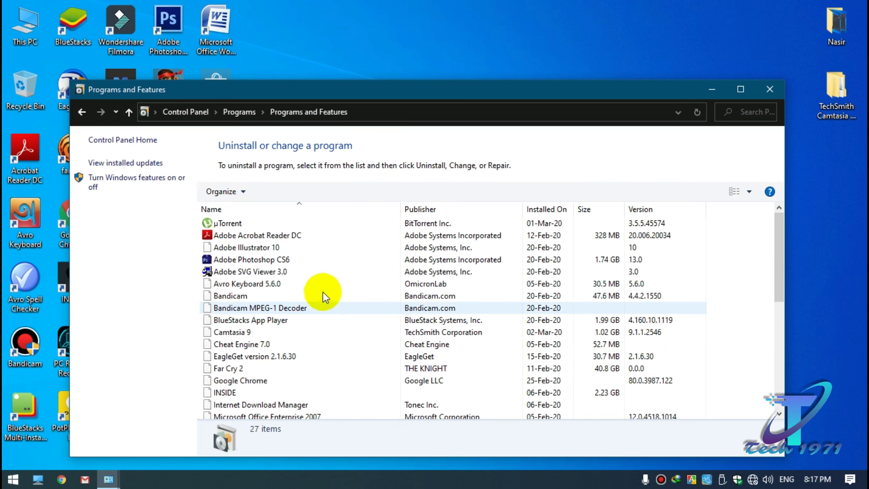
# Uninstall Camtasia 9 with the Delete Files option and minimize the Programs and Features window
pyautogui.click(242, 334)
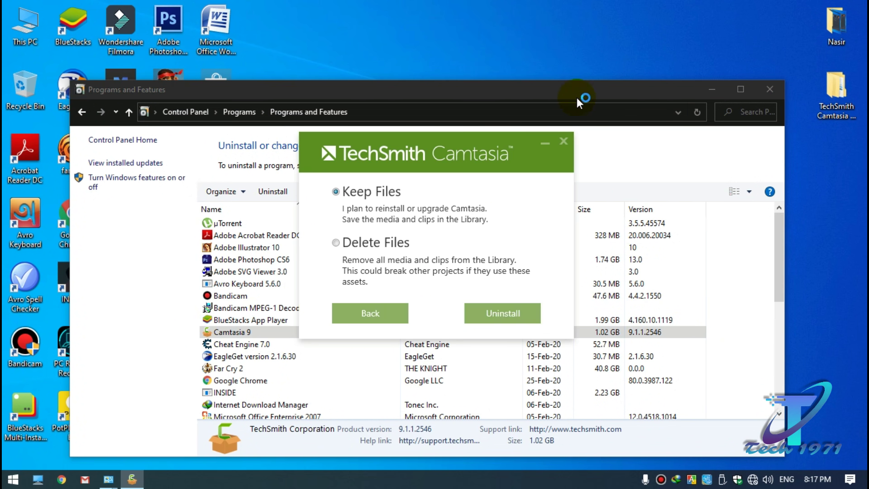
pyautogui.click(366, 244)
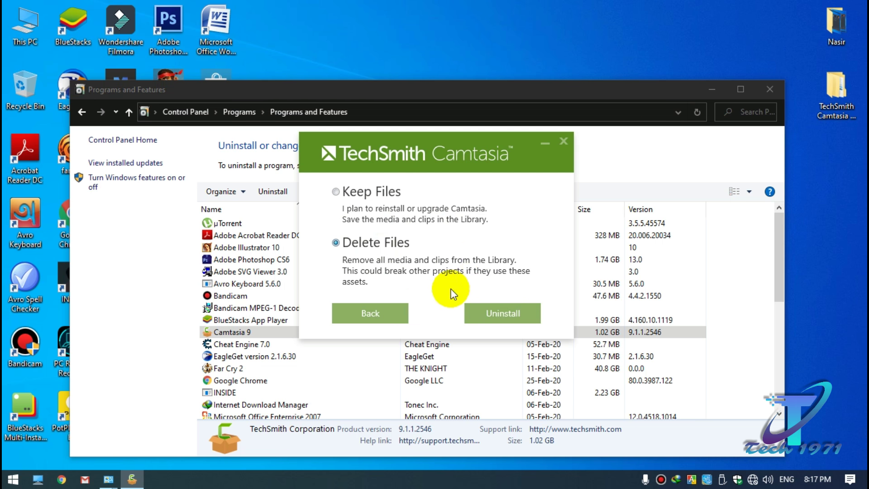
pyautogui.click(509, 313)
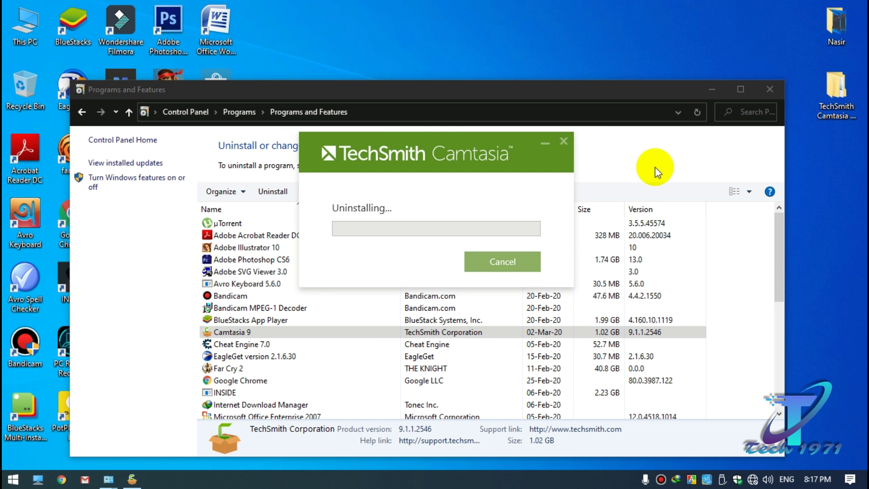
pyautogui.click(715, 90)
pyautogui.rightClick(571, 63)
pyautogui.click(618, 101)
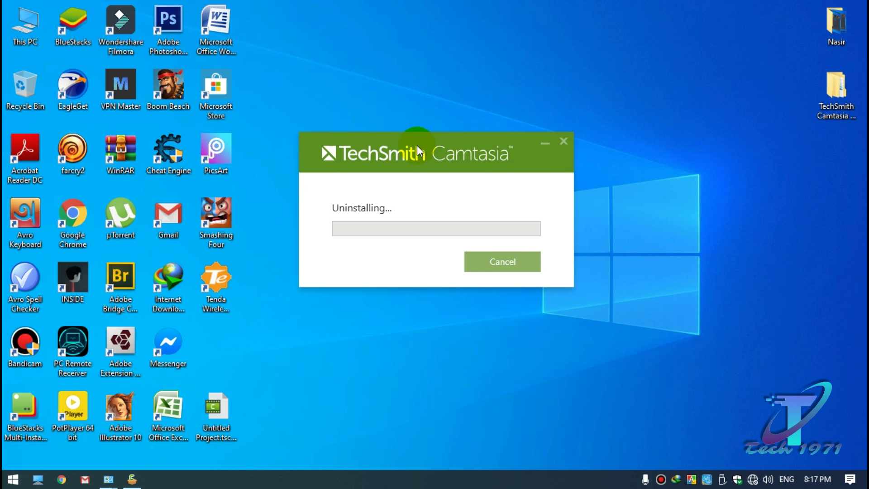
pyautogui.moveTo(417, 145); pyautogui.dragTo(460, 139)
pyautogui.rightClick(445, 79)
pyautogui.click(488, 121)
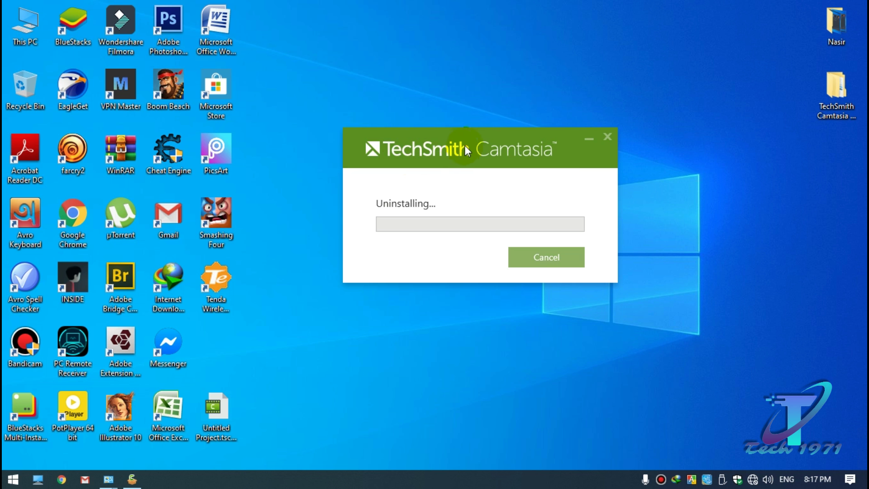
pyautogui.moveTo(464, 145); pyautogui.dragTo(448, 154)
pyautogui.rightClick(433, 78)
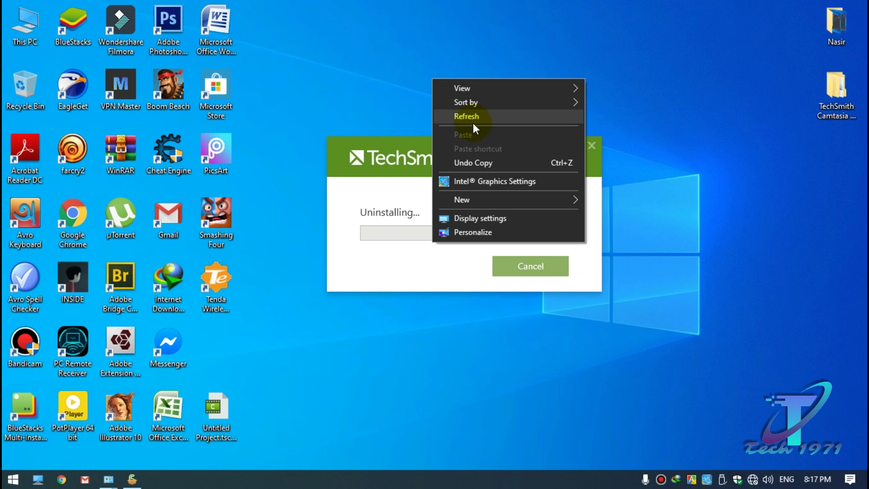
pyautogui.click(501, 115)
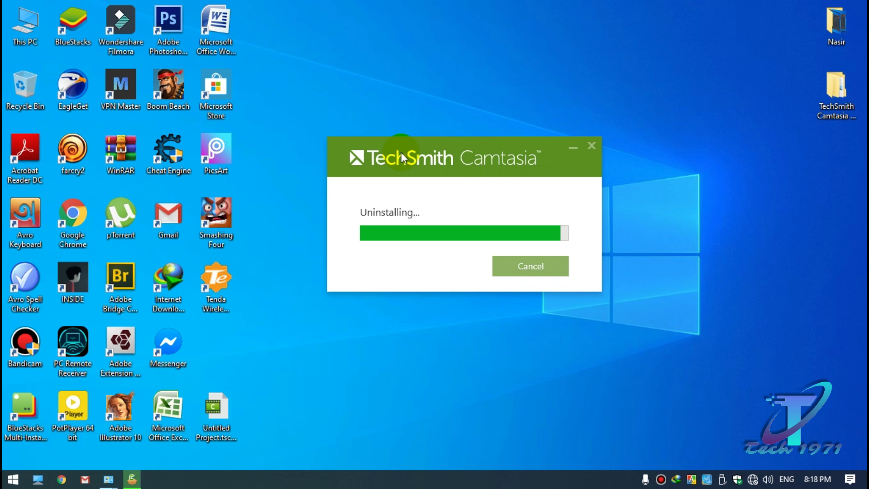
pyautogui.rightClick(386, 78)
pyautogui.click(416, 115)
pyautogui.rightClick(391, 74)
pyautogui.click(419, 110)
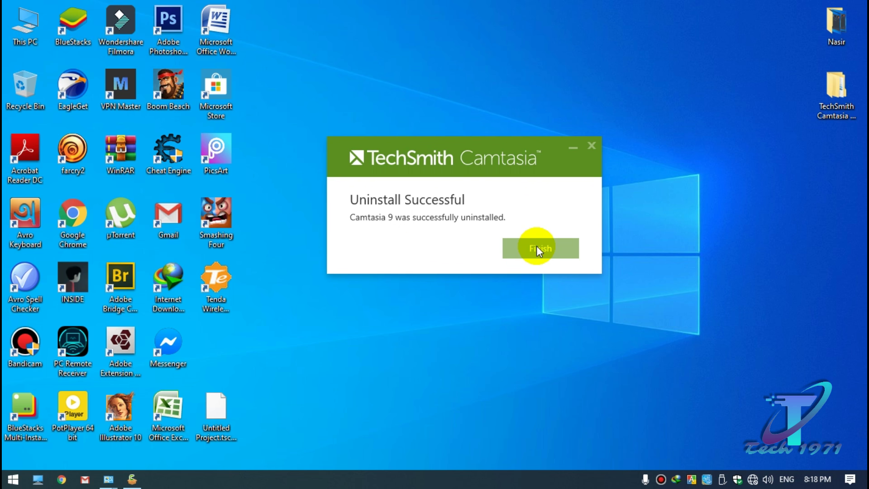
# Finish and close the Camtasia uninstaller, then refresh the desktop
pyautogui.click(542, 248)
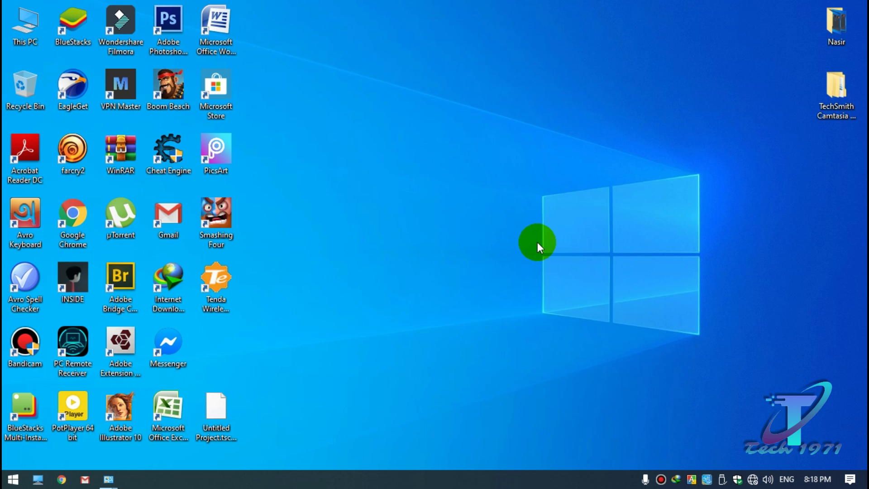
pyautogui.rightClick(422, 164)
pyautogui.click(464, 200)
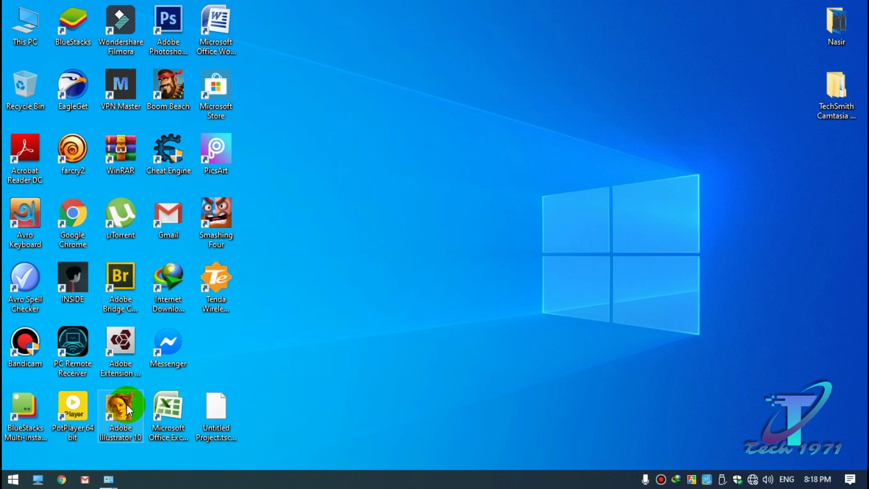
pyautogui.rightClick(292, 139)
pyautogui.click(318, 175)
# Open the Program Files folder on Local Disk (C:) from This PC
pyautogui.doubleClick(38, 39)
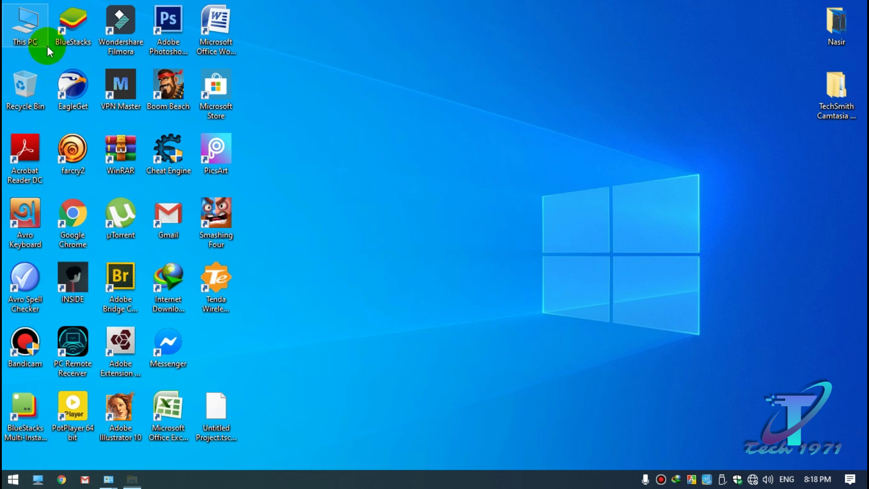
pyautogui.doubleClick(542, 150)
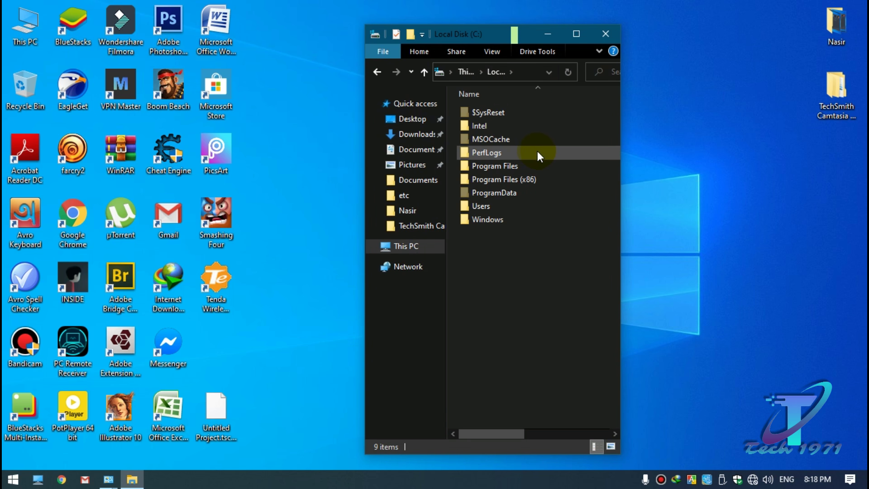
pyautogui.doubleClick(495, 165)
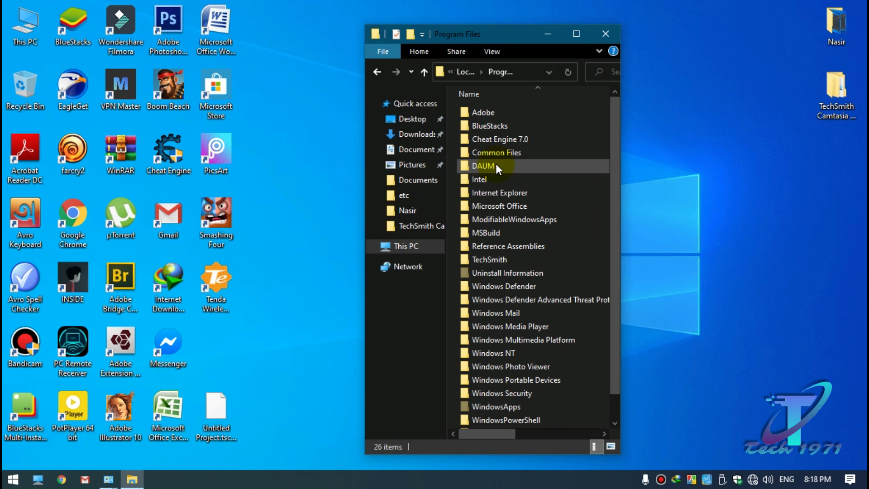
# Delete the leftover TechSmith folder from Program Files, granting administrator permission
pyautogui.click(484, 261)
pyautogui.doubleClick(490, 259)
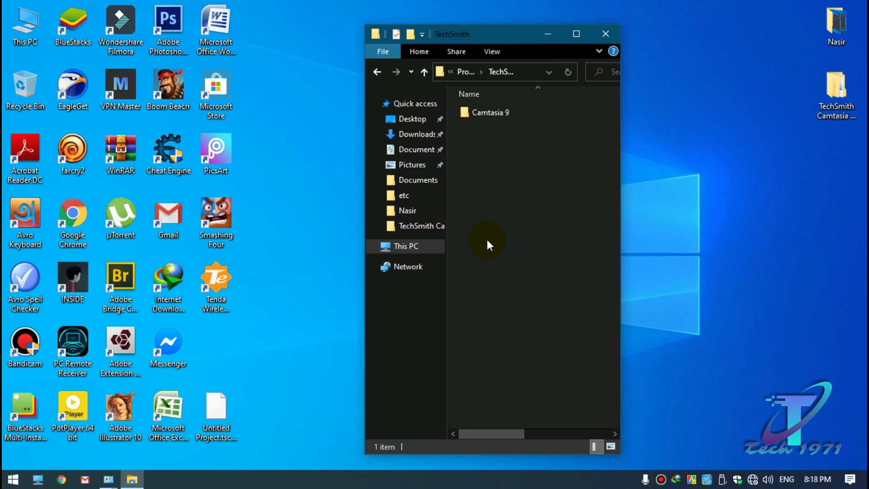
pyautogui.click(378, 76)
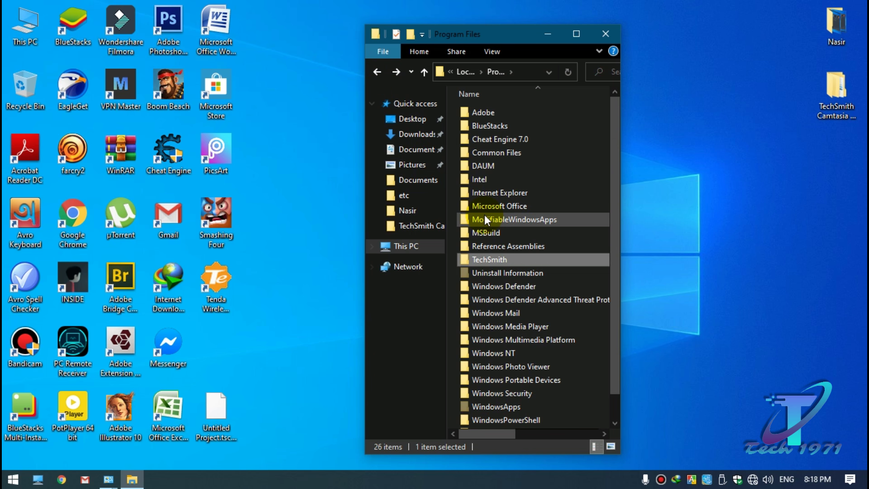
pyautogui.press('Delete')
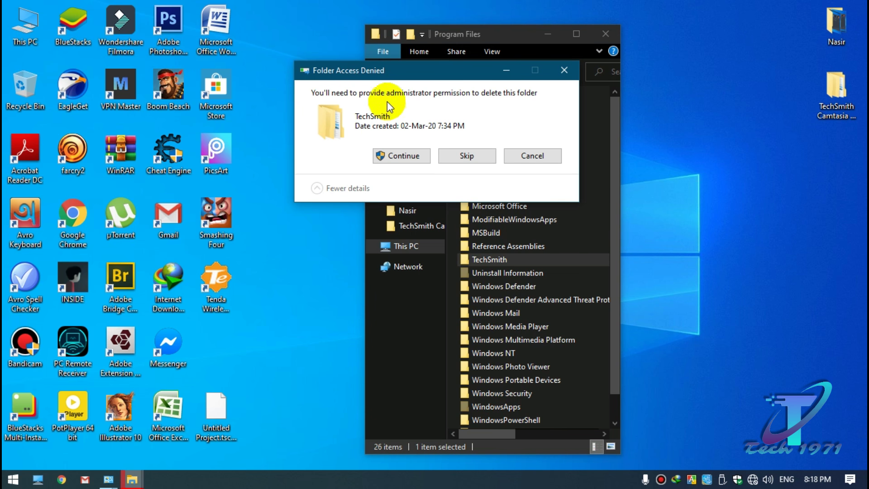
pyautogui.click(401, 156)
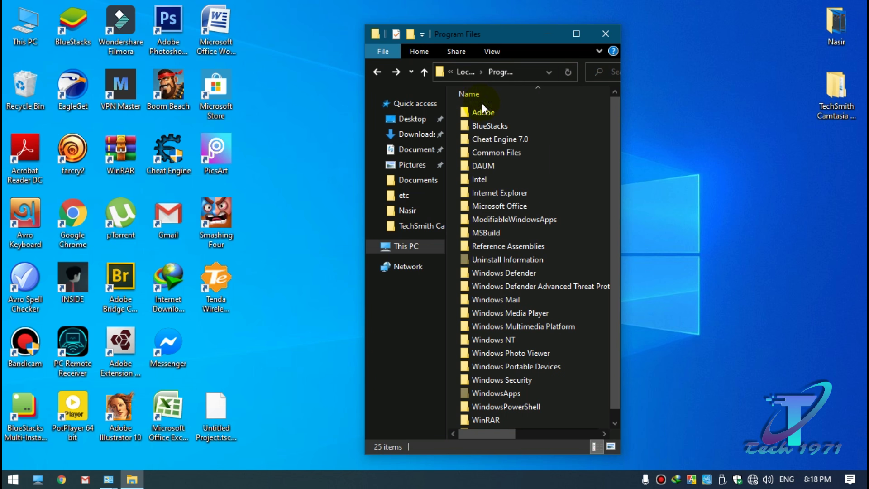
# Check the Program Files (x86) and ProgramData folders on drive C: for leftover TechSmith folders
pyautogui.click(377, 73)
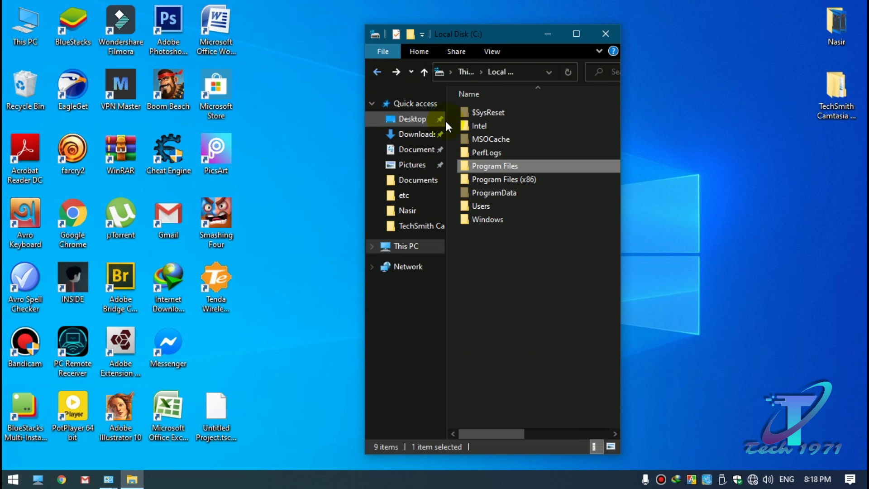
pyautogui.doubleClick(527, 181)
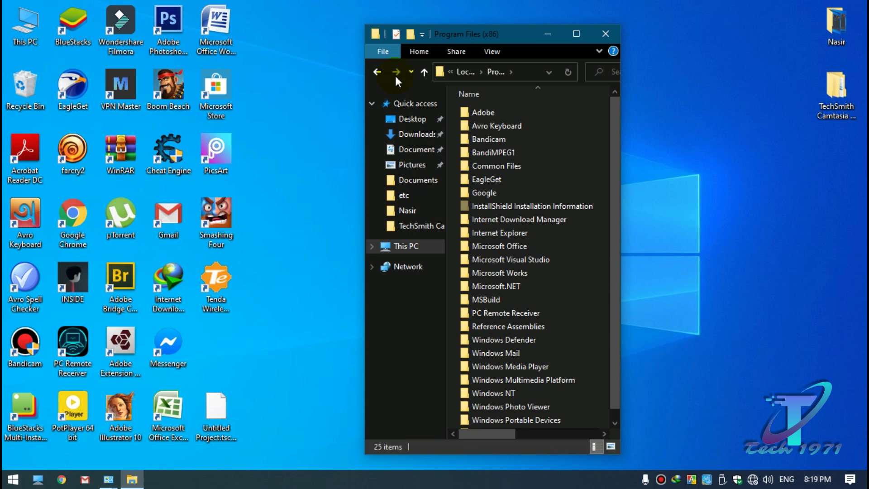
pyautogui.click(381, 70)
pyautogui.doubleClick(493, 192)
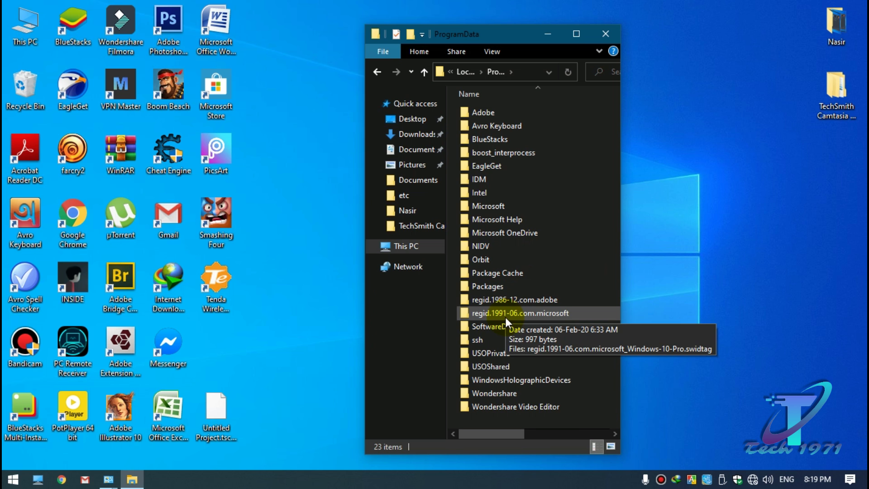
pyautogui.click(374, 70)
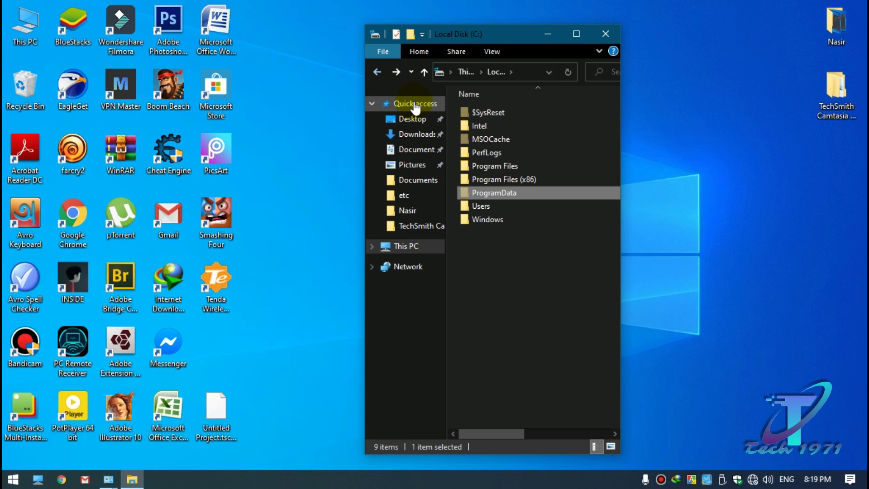
# Open the AppData folder inside the personal profile folder under Users on drive C:
pyautogui.doubleClick(491, 210)
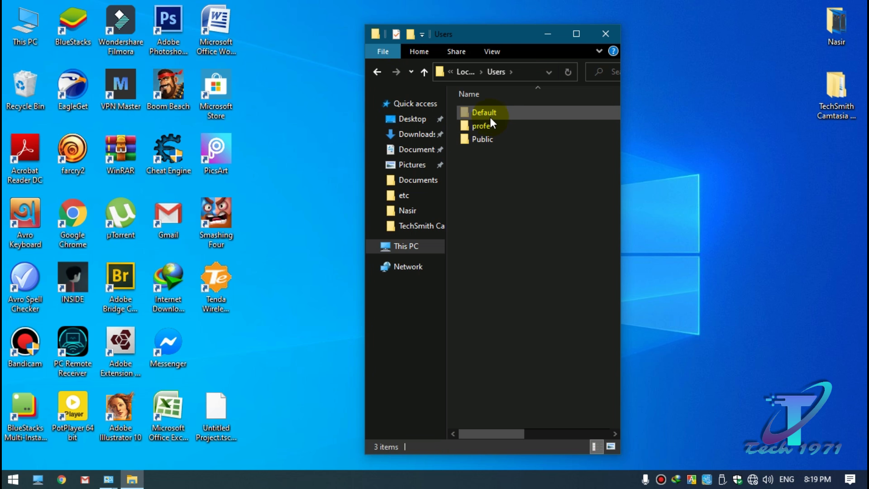
pyautogui.doubleClick(490, 126)
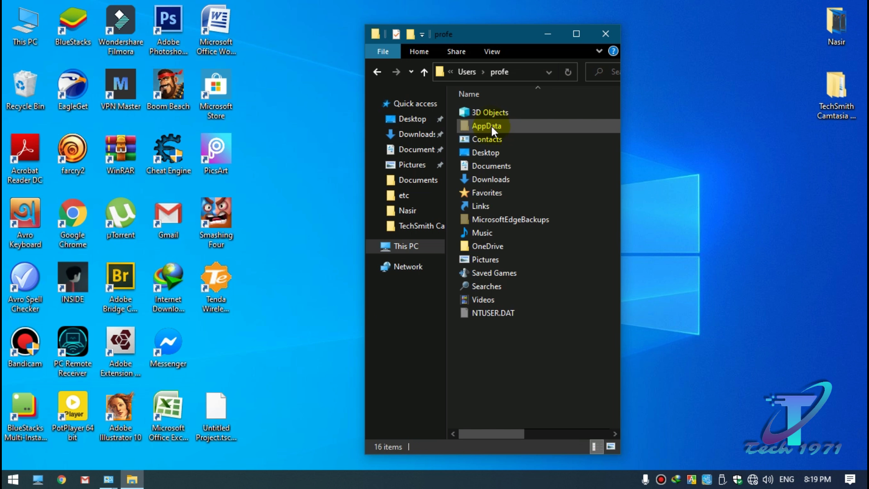
pyautogui.click(377, 73)
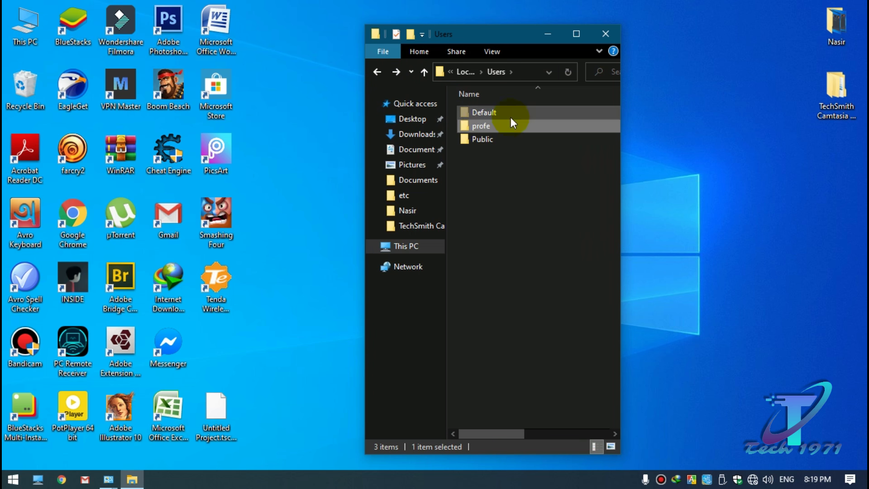
pyautogui.doubleClick(488, 124)
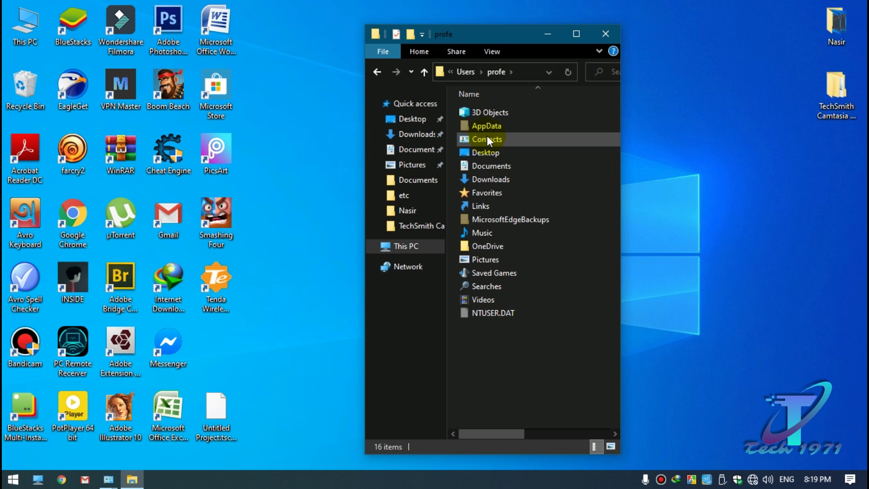
pyautogui.doubleClick(489, 126)
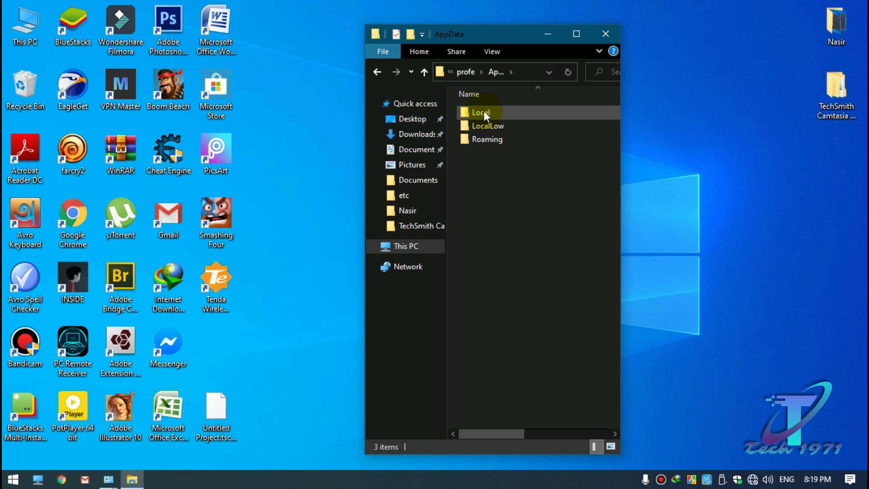
# Delete the leftover TechSmith folder from the Local folder inside AppData
pyautogui.doubleClick(484, 113)
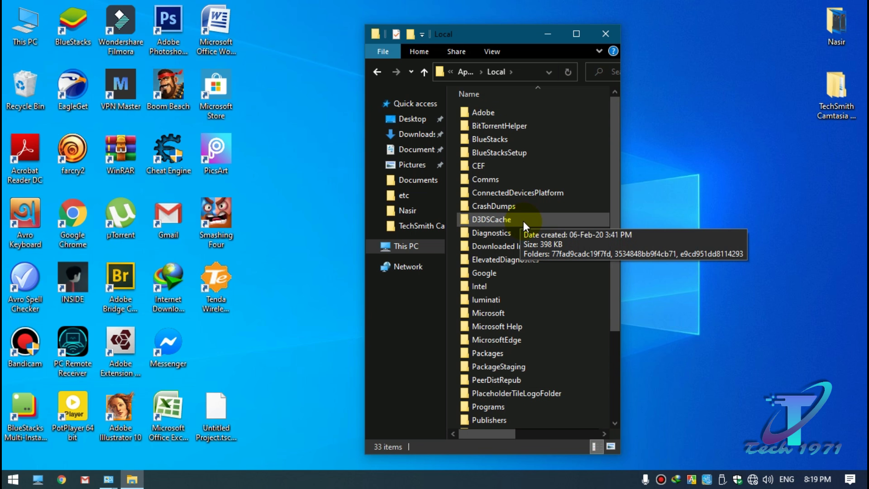
pyautogui.scroll(-3, 524, 221)
pyautogui.click(500, 328)
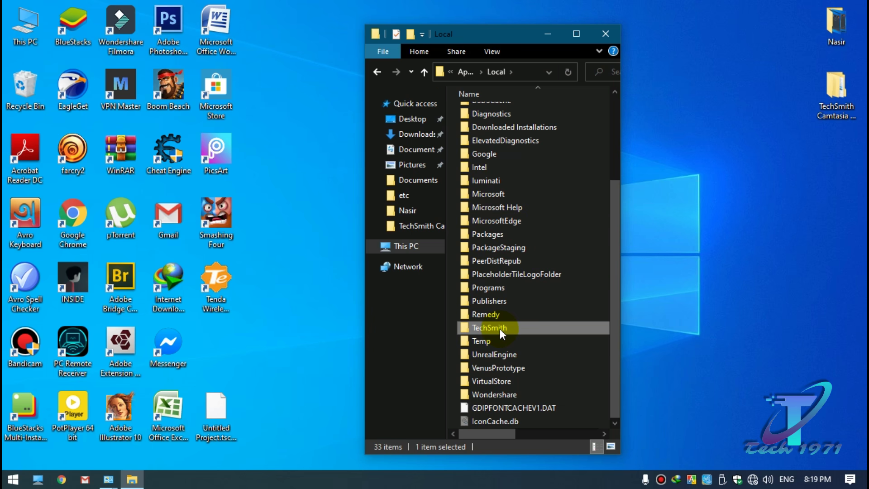
pyautogui.press('Delete')
pyautogui.rightClick(314, 43)
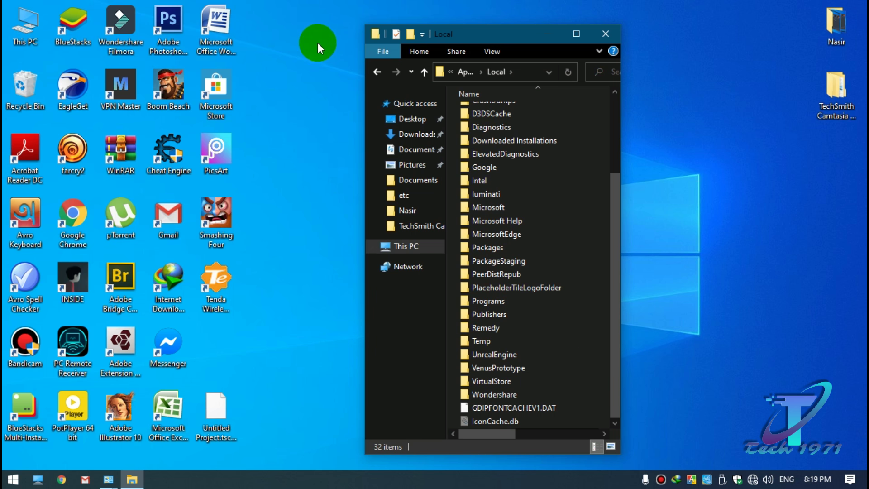
# Check the LocalLow folder in AppData for leftovers and delete the TechSmith folder from the Roaming folder
pyautogui.click(378, 72)
pyautogui.doubleClick(497, 130)
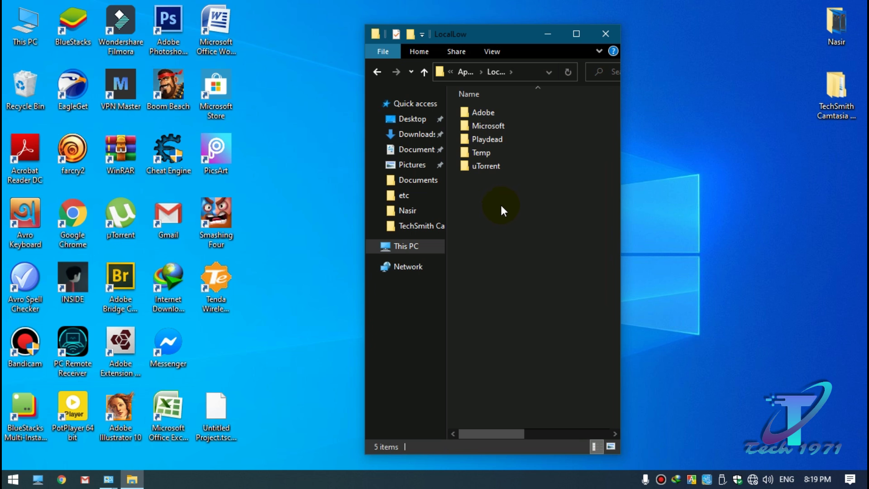
pyautogui.click(378, 71)
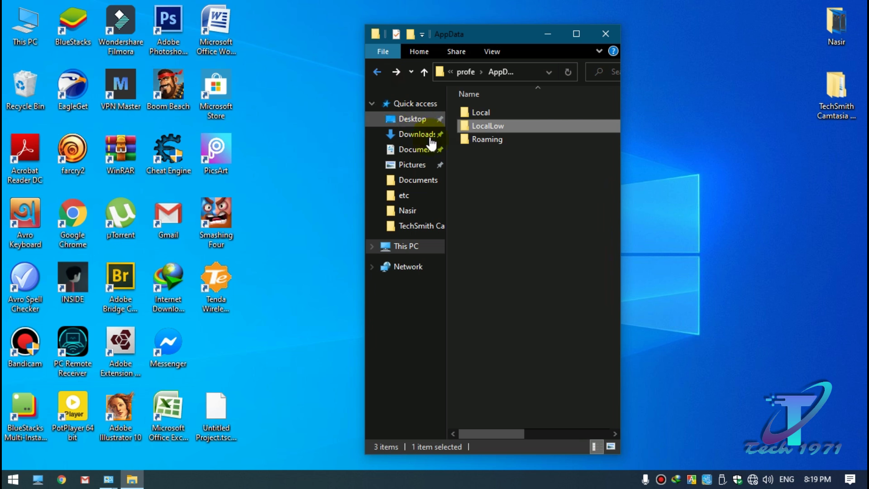
pyautogui.doubleClick(476, 139)
pyautogui.rightClick(495, 259)
pyautogui.click(536, 427)
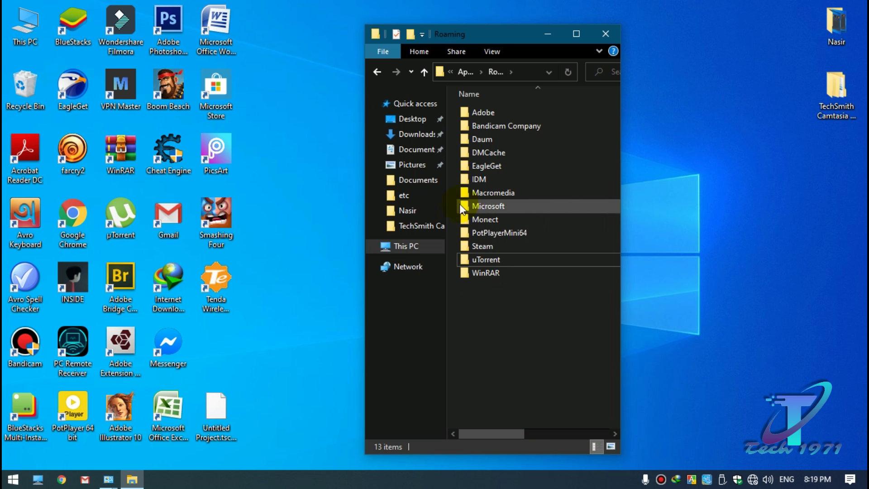
# Check the Local and Roaming folders in the Default user's AppData for leftover TechSmith folders, and return to Users
pyautogui.click(377, 71)
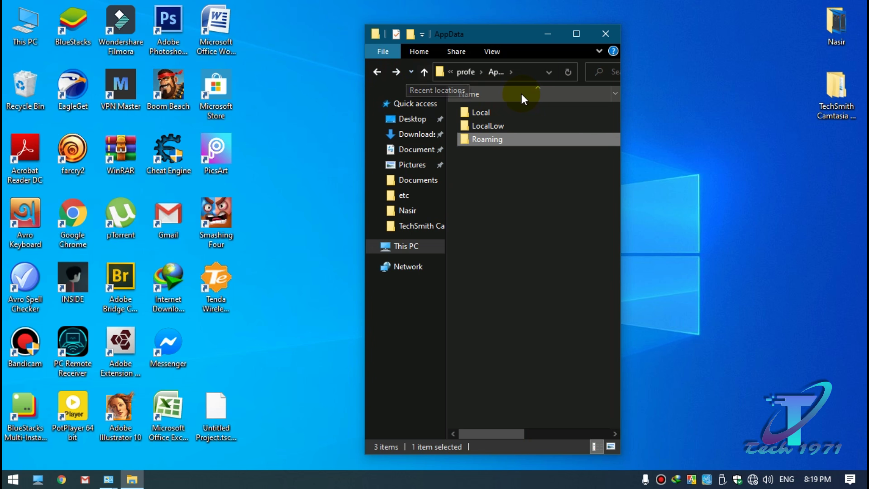
pyautogui.click(377, 71)
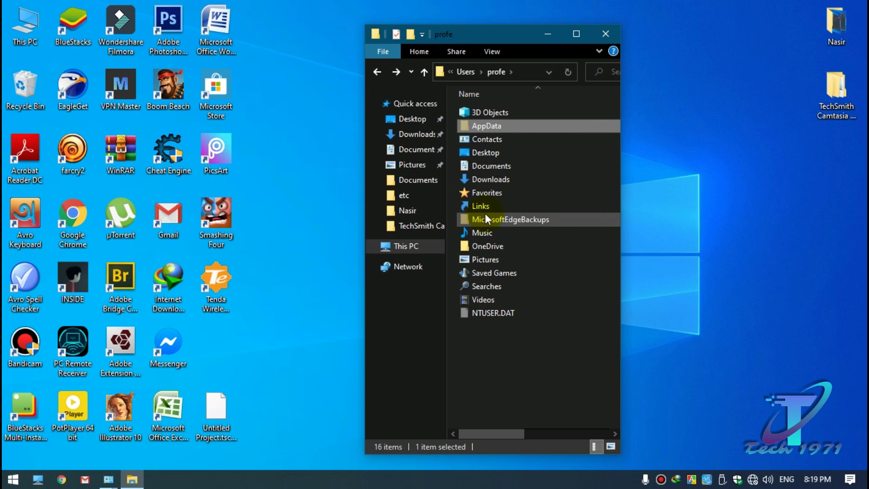
pyautogui.click(377, 71)
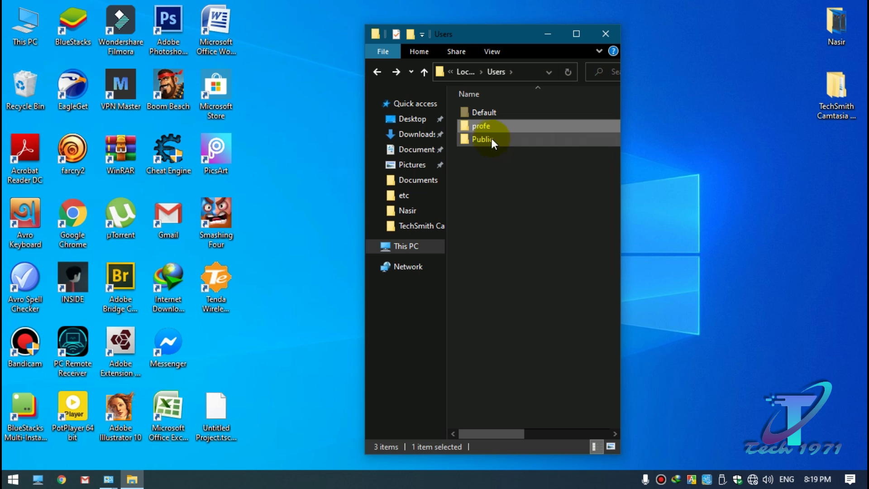
pyautogui.click(492, 118)
pyautogui.doubleClick(492, 118)
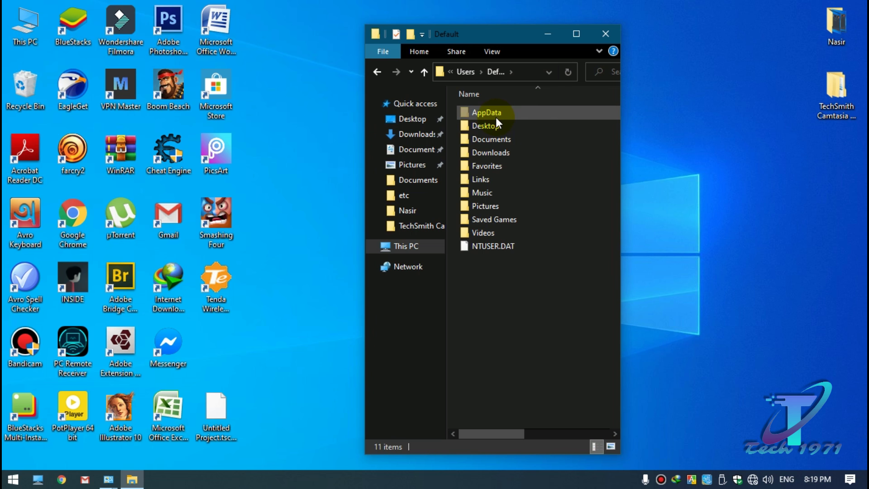
pyautogui.doubleClick(496, 117)
pyautogui.doubleClick(486, 119)
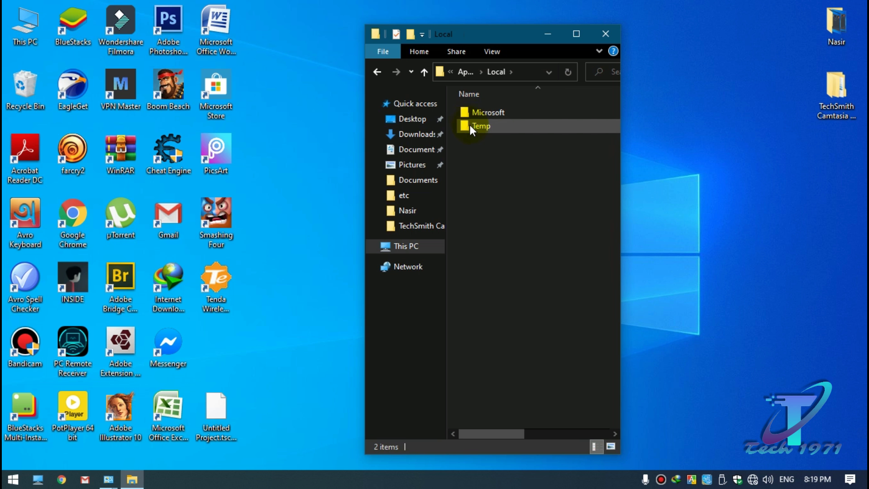
pyautogui.click(377, 71)
pyautogui.doubleClick(488, 124)
pyautogui.click(378, 71)
pyautogui.click(379, 72)
pyautogui.click(378, 72)
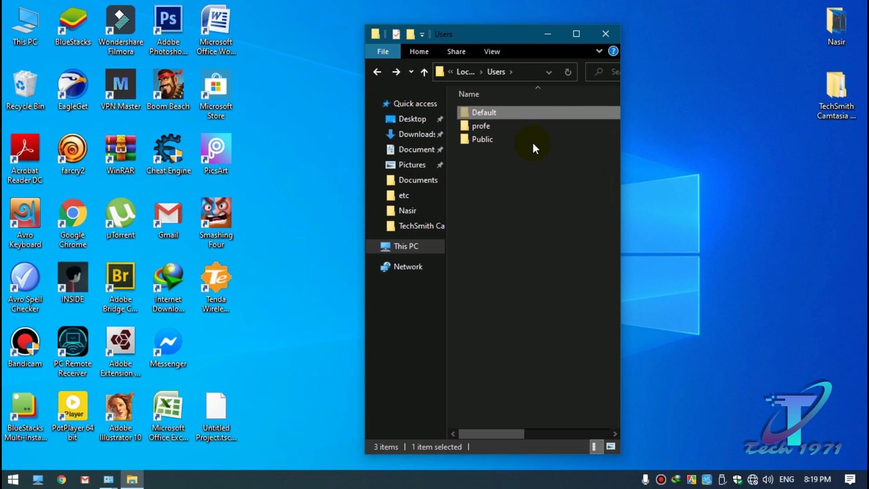
# Go back from the Users folder to This PC and close the File Explorer window
pyautogui.click(379, 71)
pyautogui.click(379, 73)
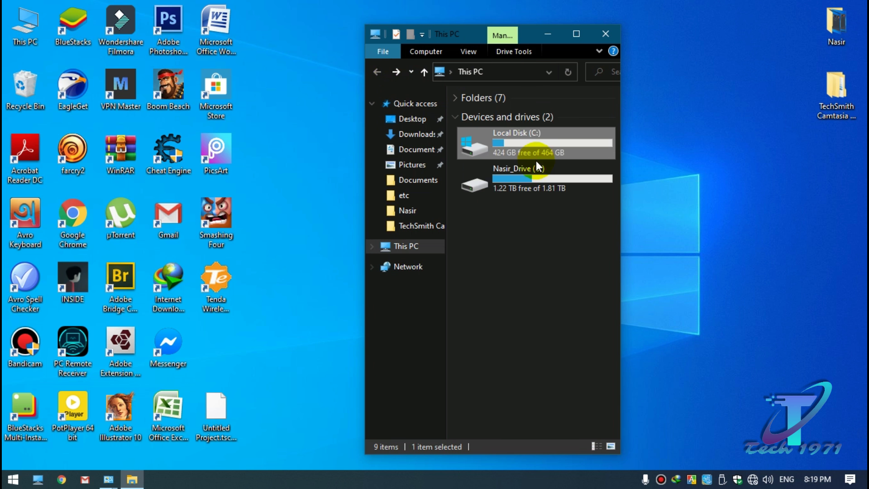
pyautogui.click(605, 34)
pyautogui.rightClick(361, 52)
pyautogui.rightClick(377, 58)
pyautogui.click(409, 92)
pyautogui.rightClick(367, 63)
pyautogui.click(384, 94)
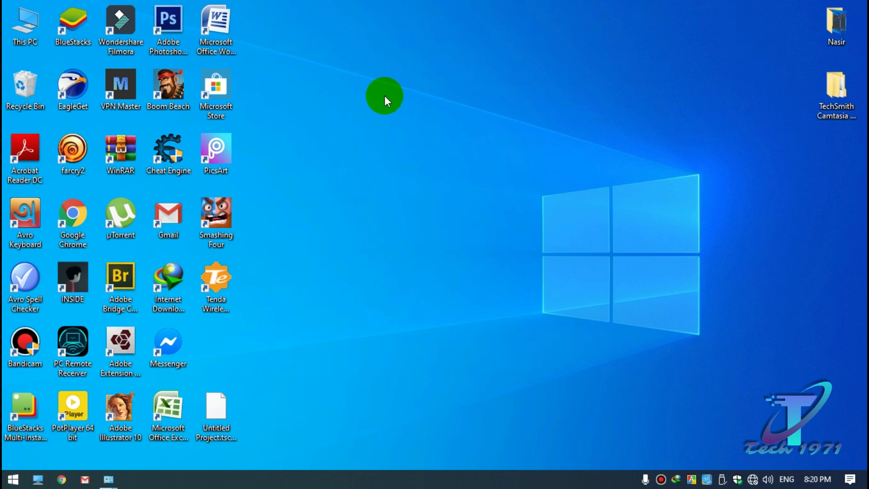
# Open the Registry Editor by running the regedit command from the Run dialog
pyautogui.press('super+r')
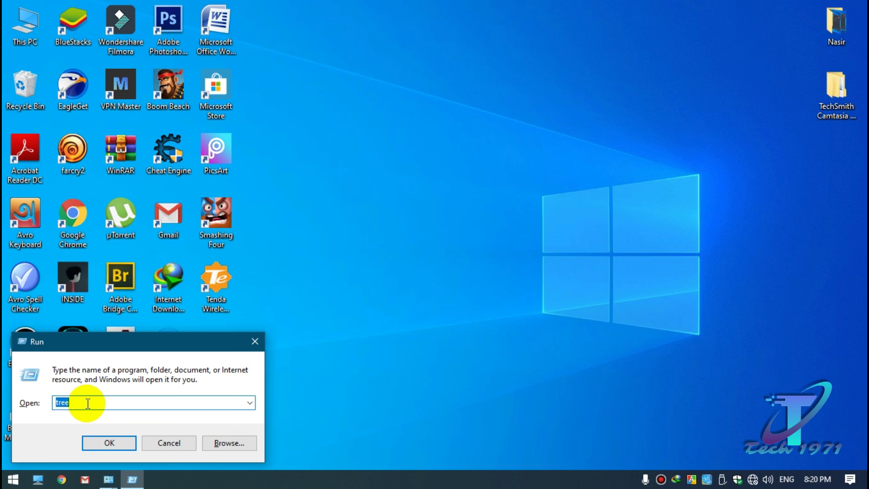
pyautogui.moveTo(88, 342); pyautogui.dragTo(289, 260)
pyautogui.doubleClick(311, 320)
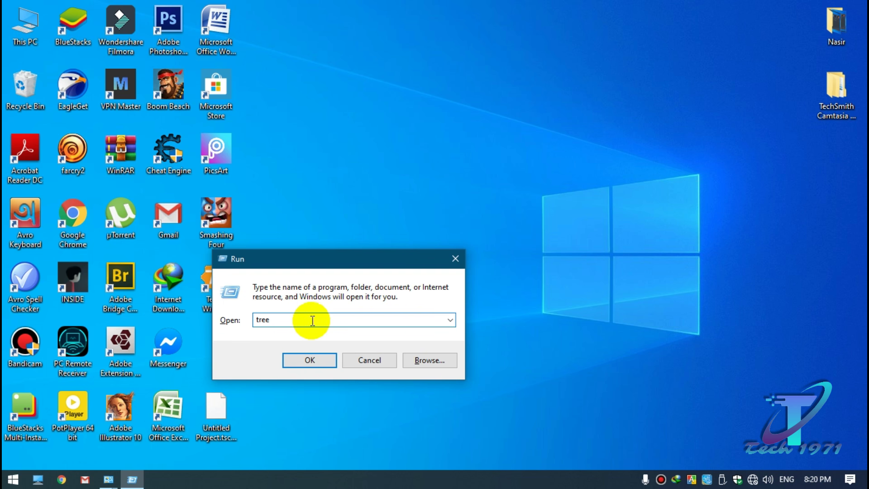
pyautogui.press('BackSpace')
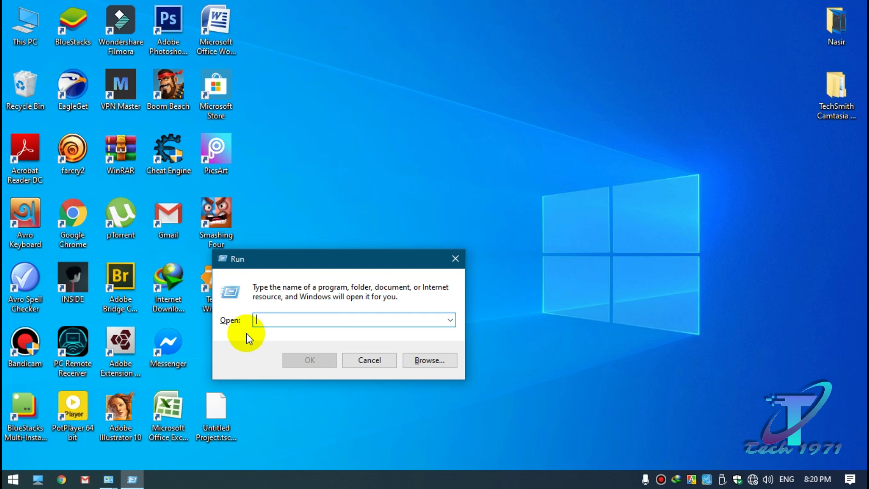
pyautogui.write('reg')
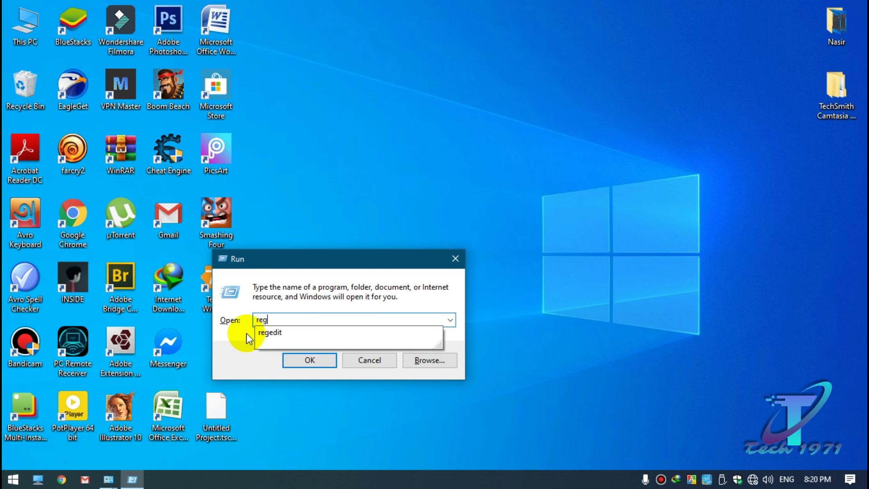
pyautogui.write('edit')
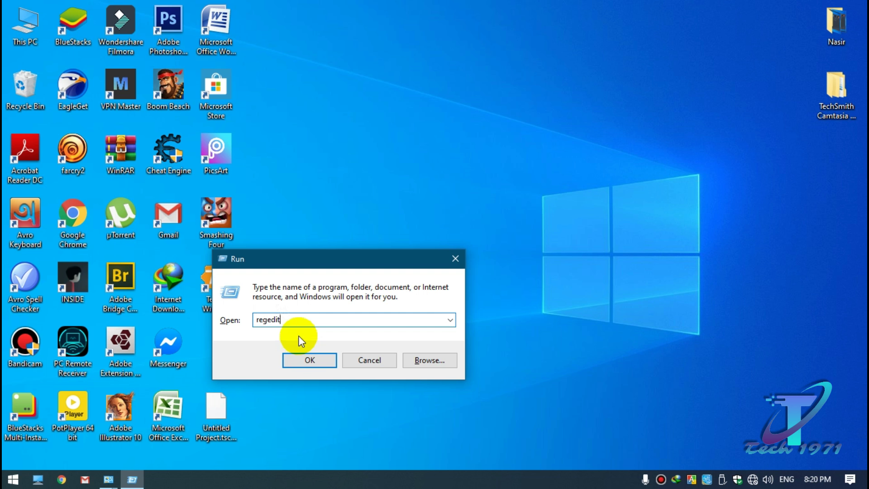
pyautogui.click(312, 361)
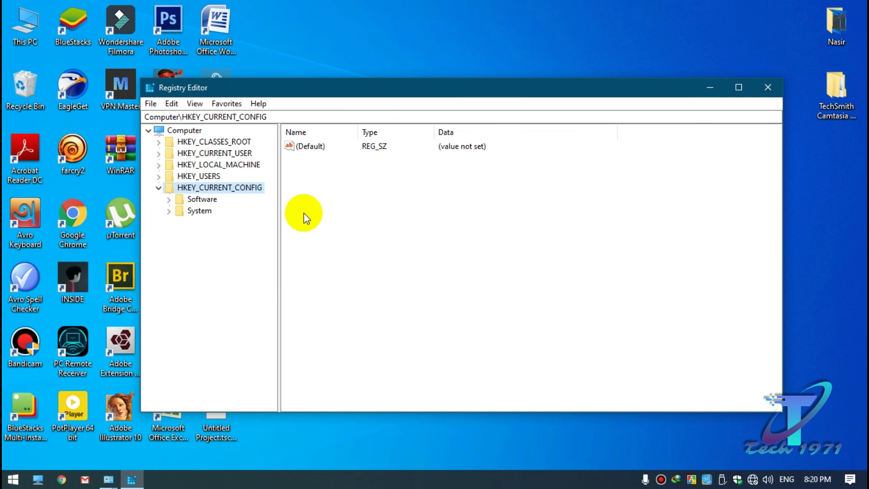
# Check the SOFTWARE key under HKEY_CURRENT_USER for leftover TechSmith entries, and collapse the branch
pyautogui.click(161, 187)
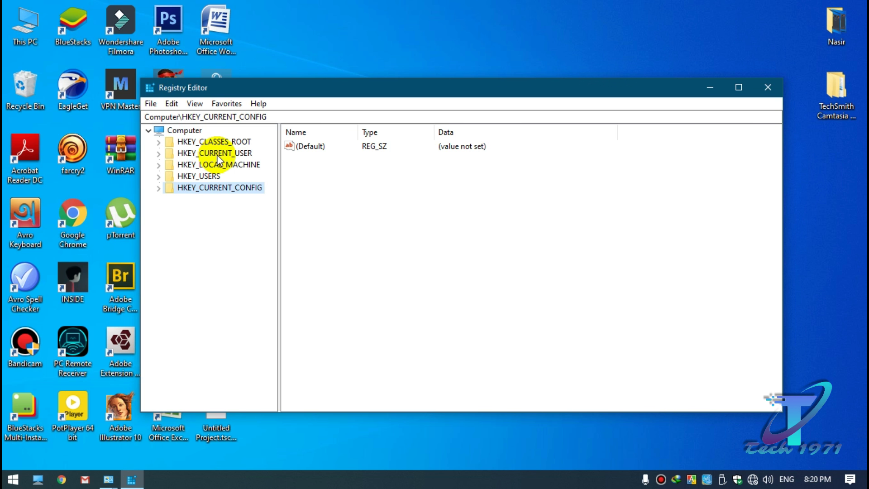
pyautogui.click(159, 153)
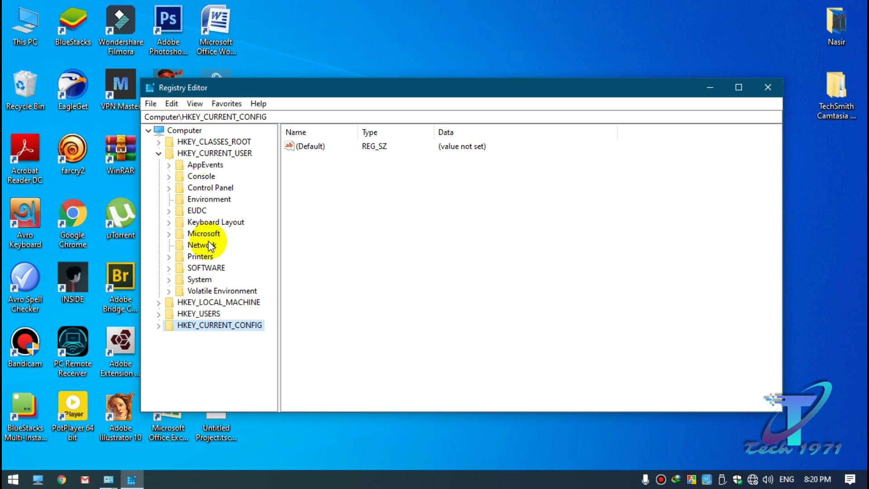
pyautogui.click(169, 268)
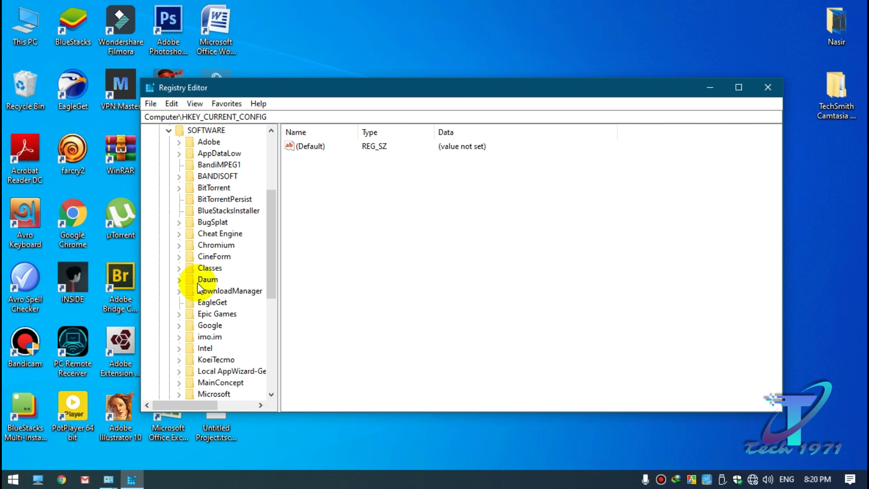
pyautogui.scroll(-7, 219, 294)
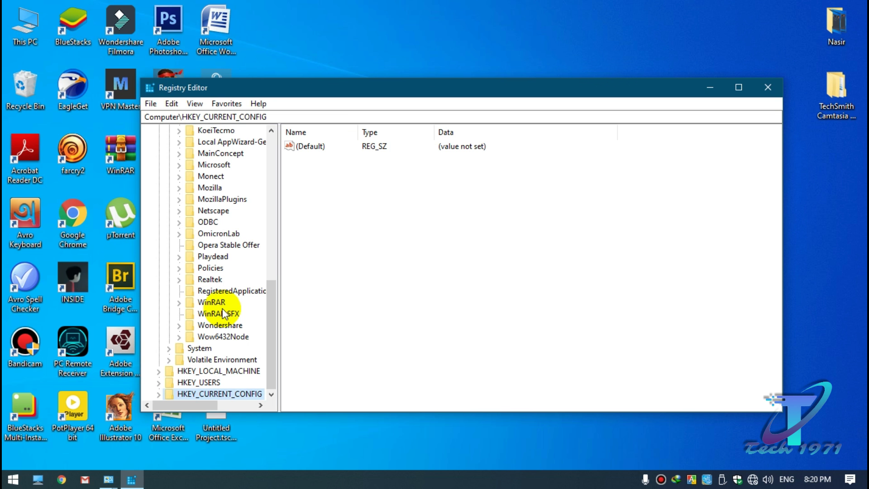
pyautogui.scroll(1, 223, 308)
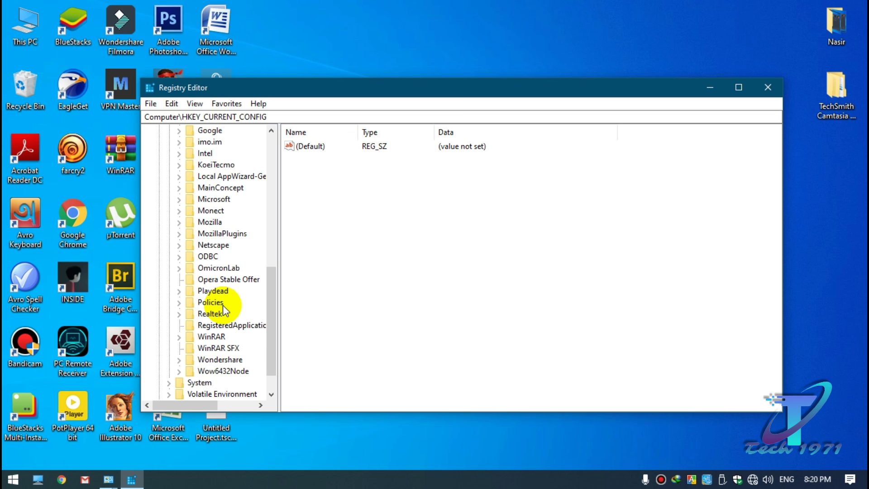
pyautogui.scroll(9, 210, 279)
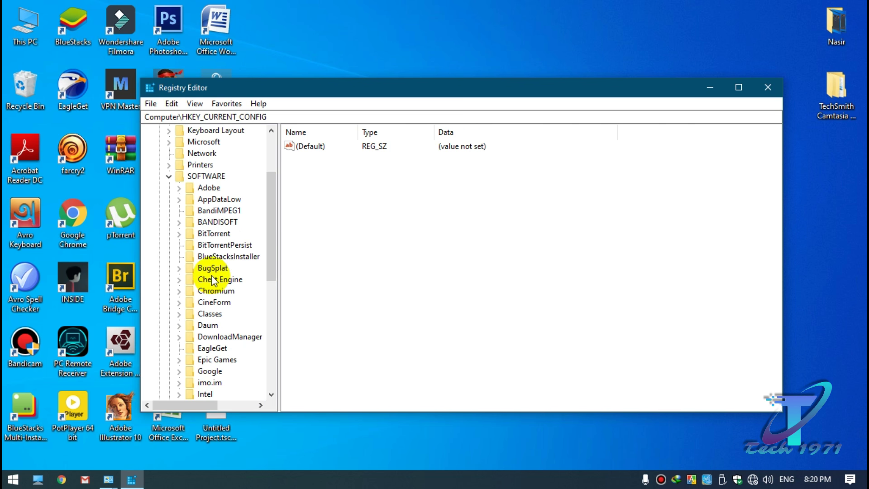
pyautogui.click(168, 245)
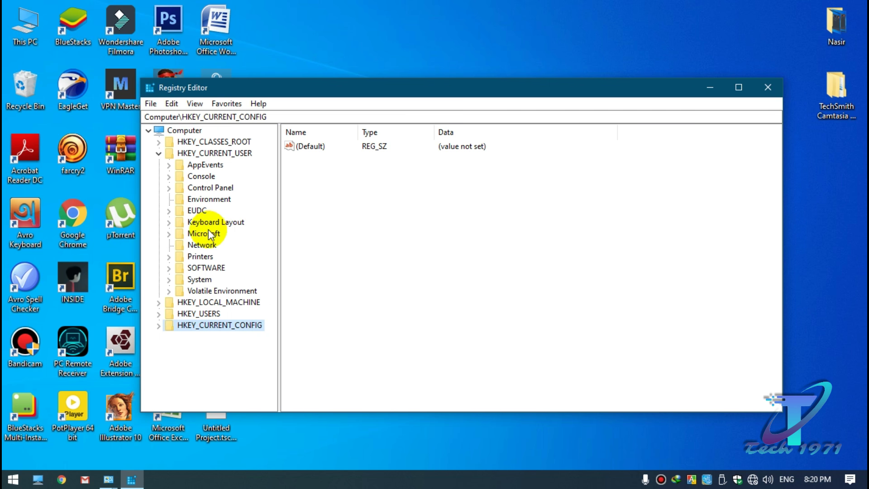
pyautogui.click(159, 153)
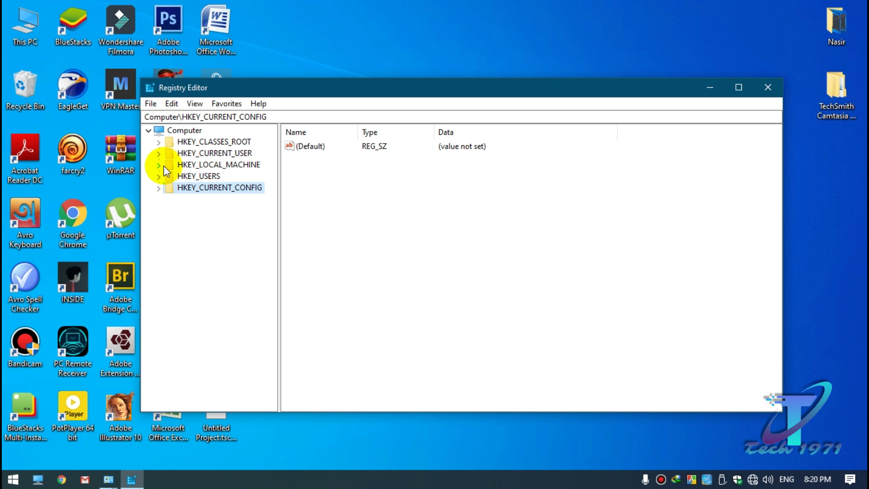
# Look through the SOFTWARE key under HKEY_LOCAL_MACHINE for leftover TechSmith entries, and collapse the branch
pyautogui.click(158, 165)
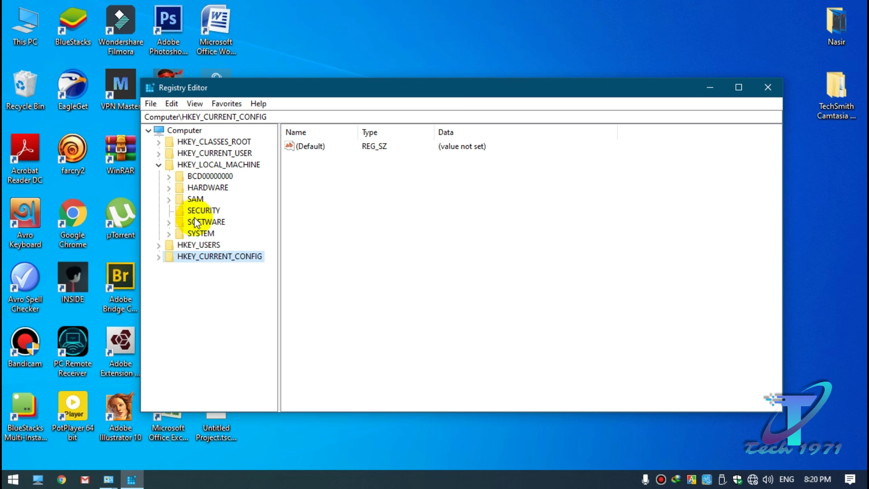
pyautogui.click(169, 222)
pyautogui.scroll(-2, 213, 317)
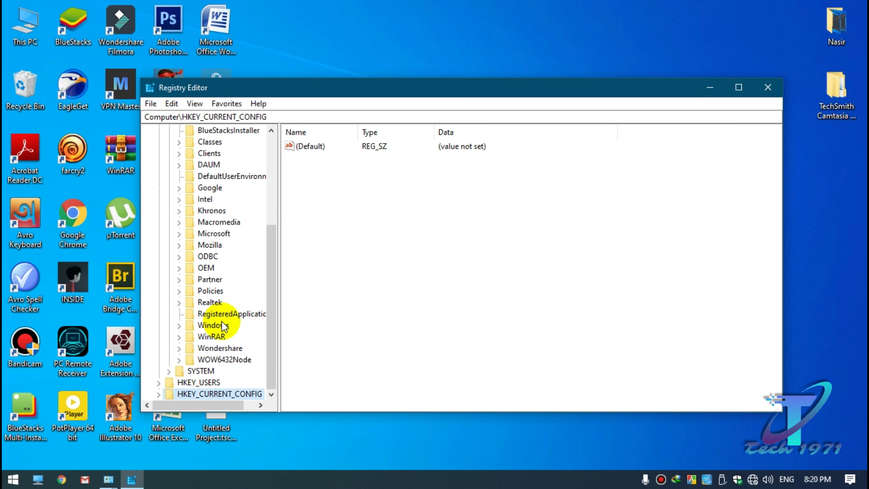
pyautogui.scroll(2, 218, 261)
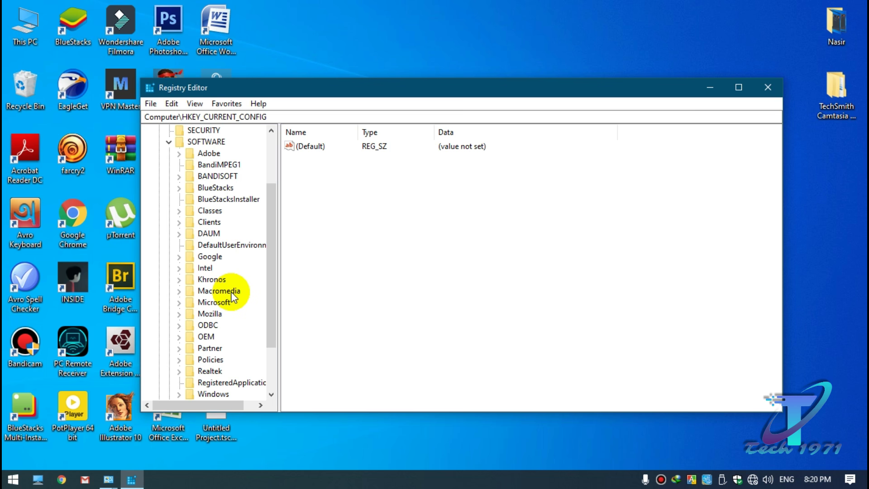
pyautogui.click(169, 143)
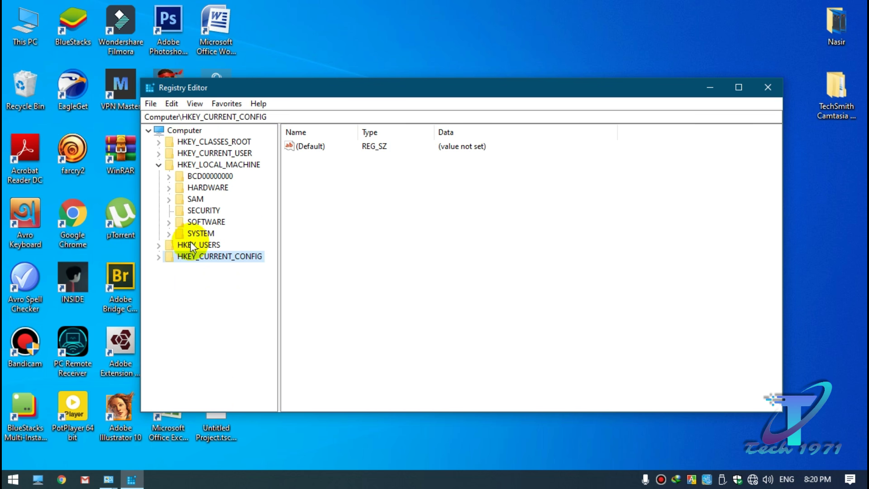
pyautogui.click(158, 165)
# Inspect the top-level subkeys of HKEY_USERS and HKEY_CURRENT_CONFIG, collapsing each branch again
pyautogui.click(158, 176)
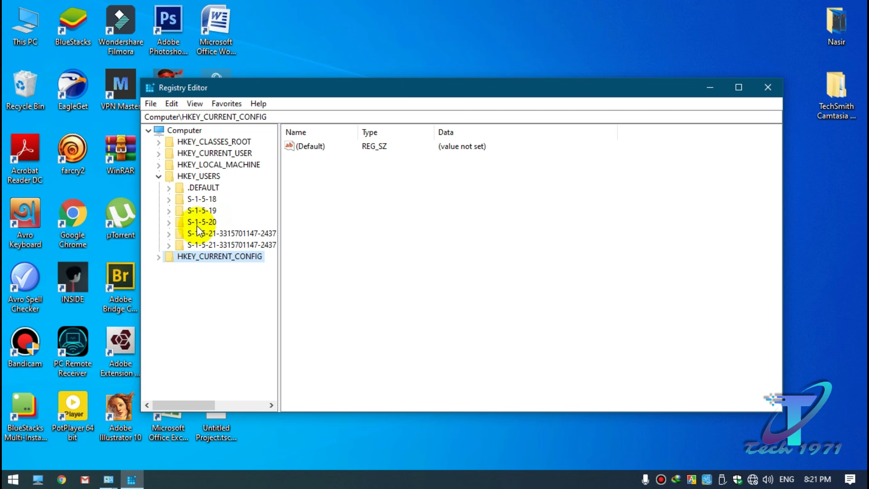
pyautogui.click(159, 177)
pyautogui.click(159, 188)
pyautogui.click(159, 188)
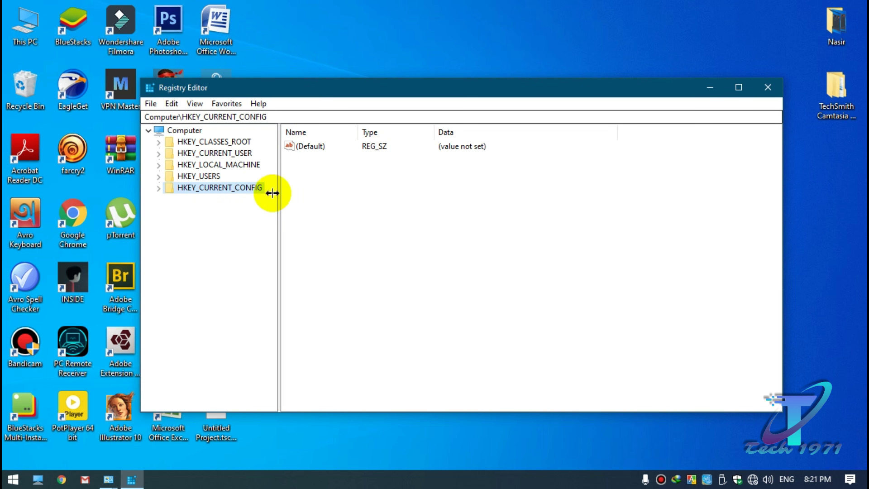
pyautogui.rightClick(369, 44)
pyautogui.click(400, 86)
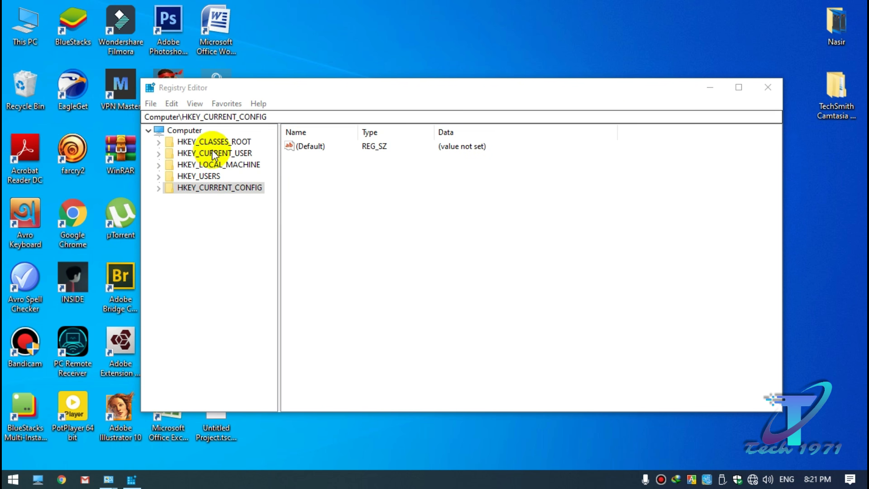
# Go over the root keys from HKEY_CLASSES_ROOT to HKEY_USERS once more, and close the Registry Editor
pyautogui.click(197, 89)
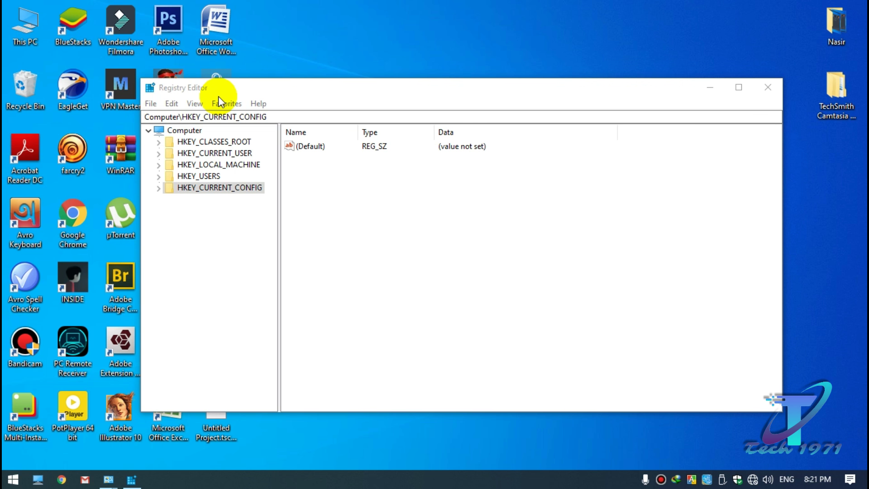
pyautogui.click(236, 142)
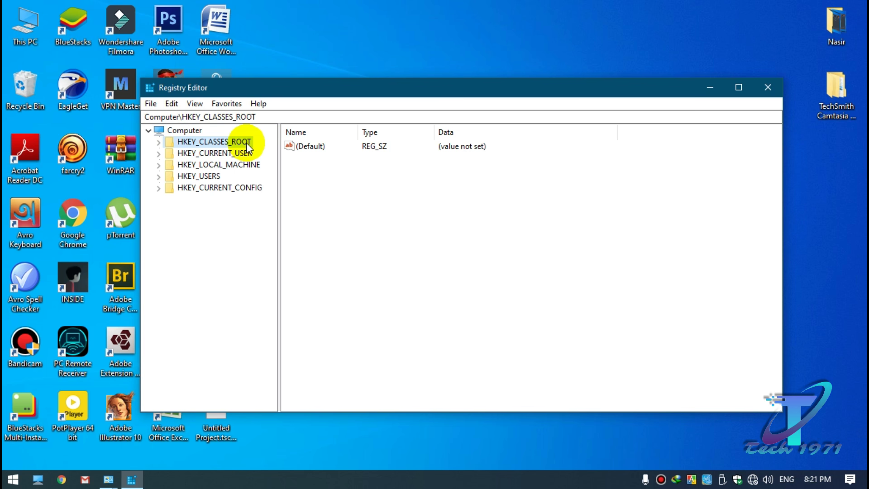
pyautogui.click(209, 154)
pyautogui.click(206, 166)
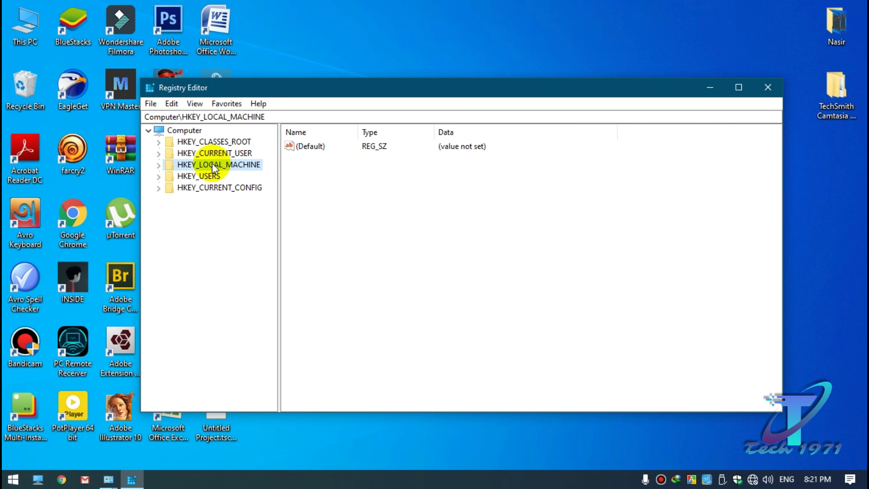
pyautogui.click(200, 176)
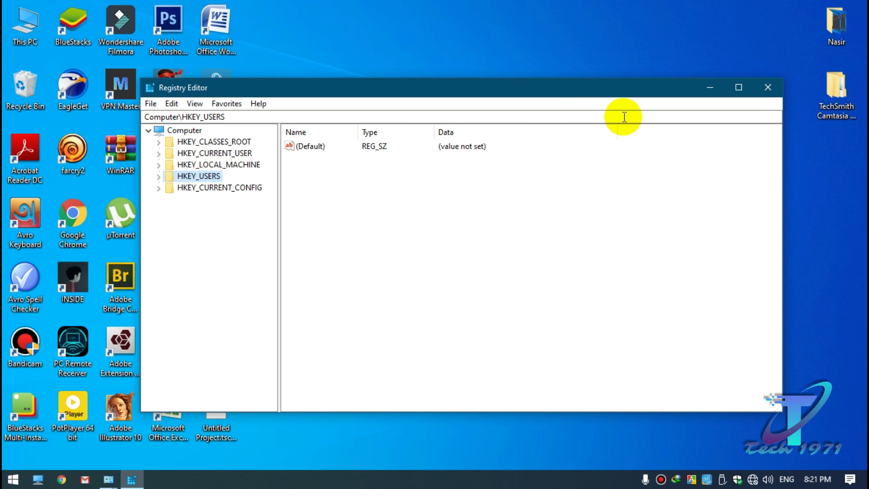
pyautogui.click(757, 93)
pyautogui.rightClick(450, 110)
pyautogui.click(482, 146)
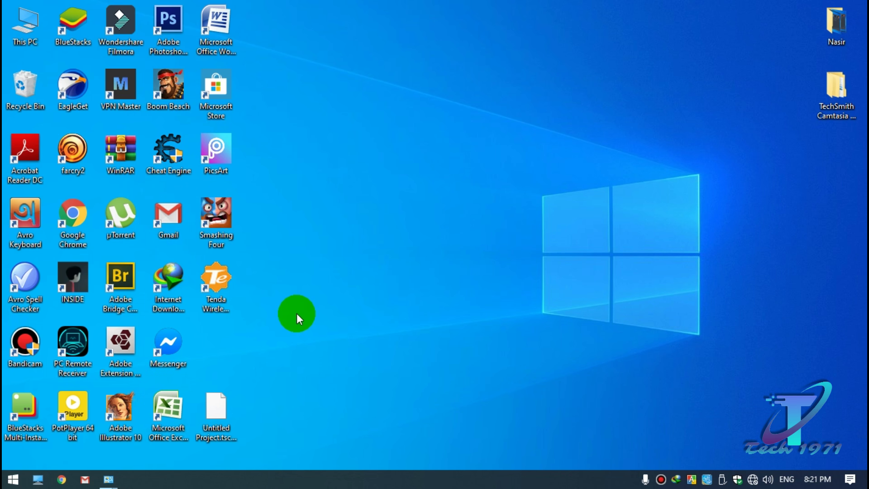
pyautogui.rightClick(275, 141)
pyautogui.click(304, 178)
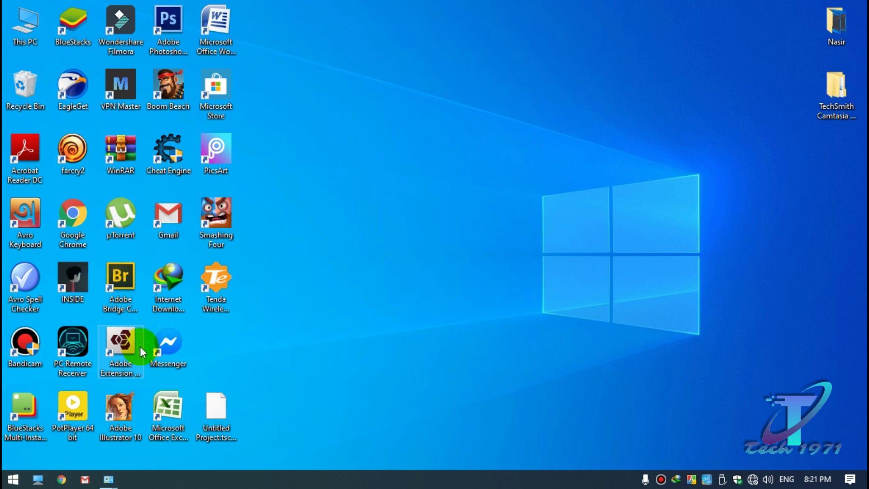
pyautogui.rightClick(253, 104)
pyautogui.click(297, 144)
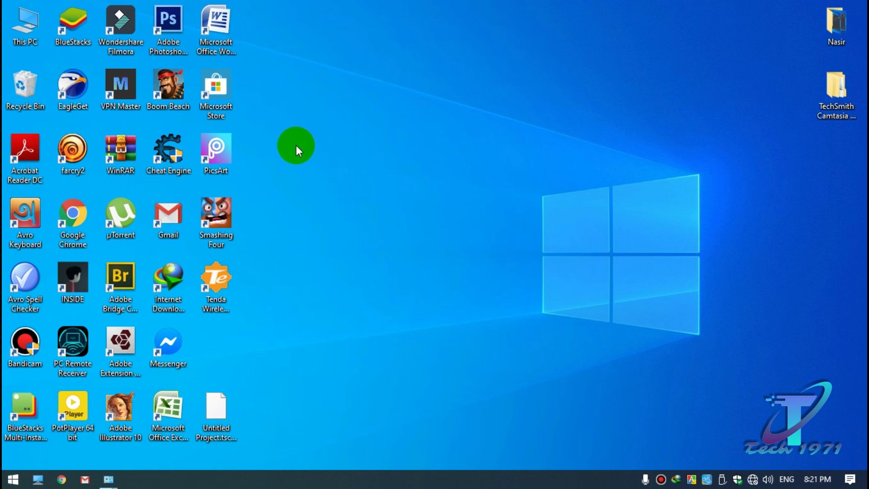
# Open the Windows Temp folder by running the temp command from the Run dialog
pyautogui.press('super+r')
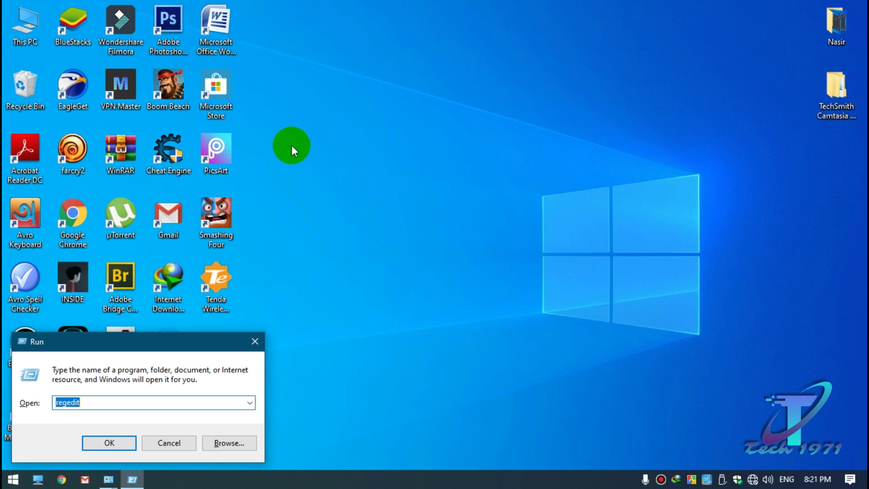
pyautogui.write('tem')
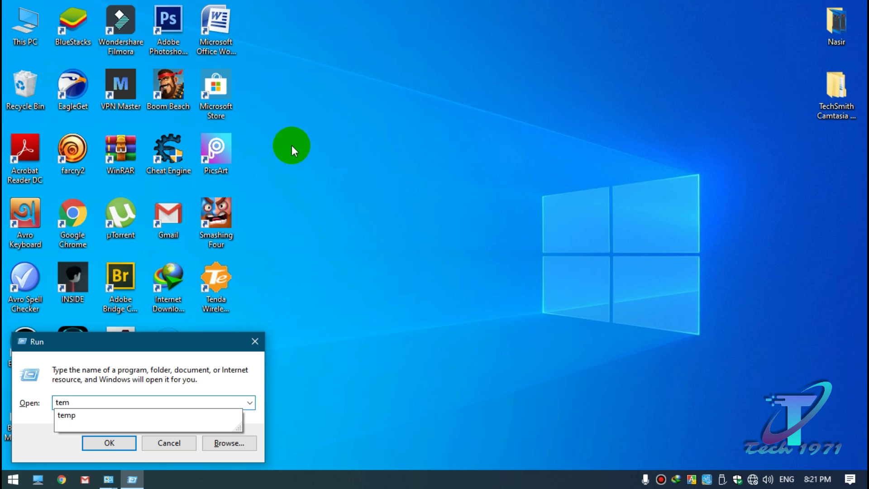
pyautogui.write('p')
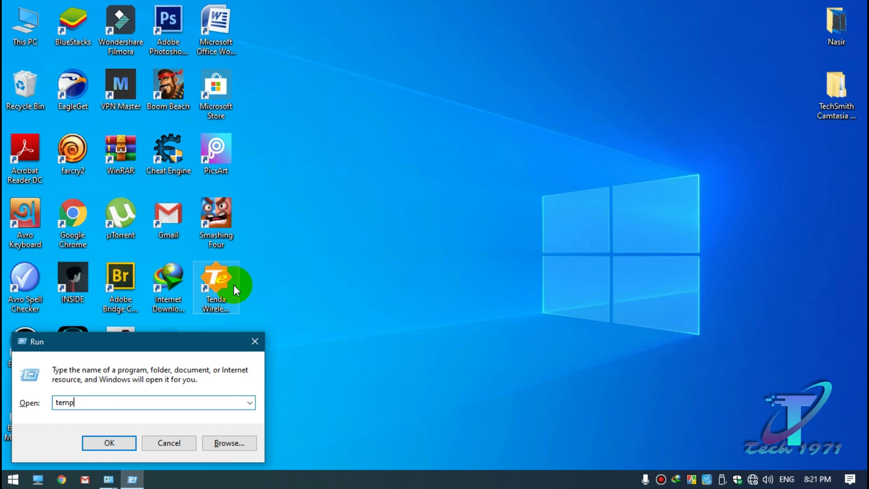
pyautogui.click(123, 441)
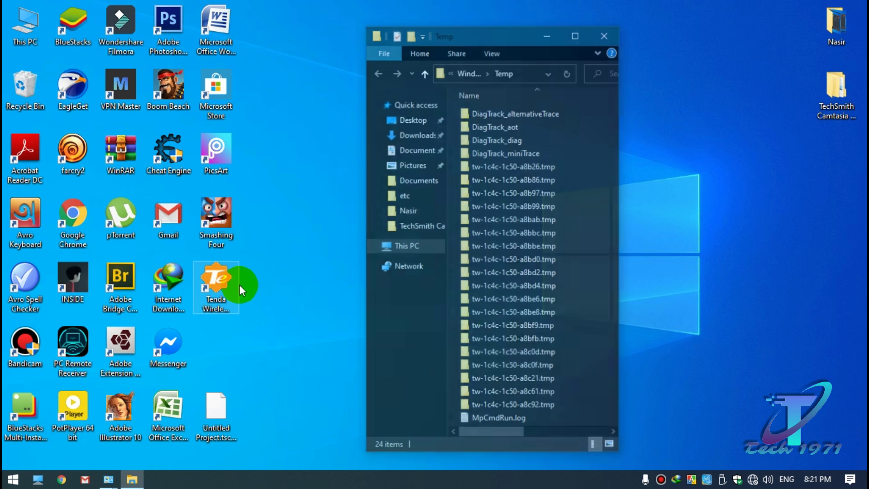
# Delete all files and folders in the Temp folder, and close its window
pyautogui.click(525, 127)
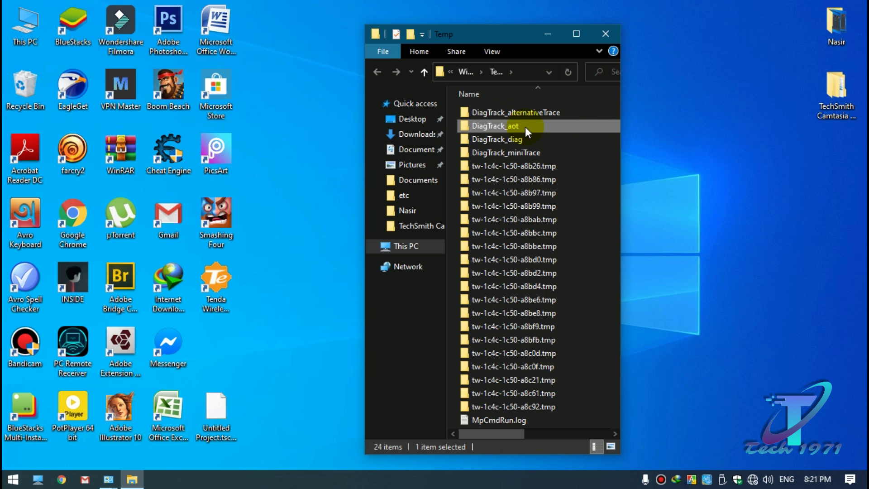
pyautogui.hotkey('ctrl', 'a')
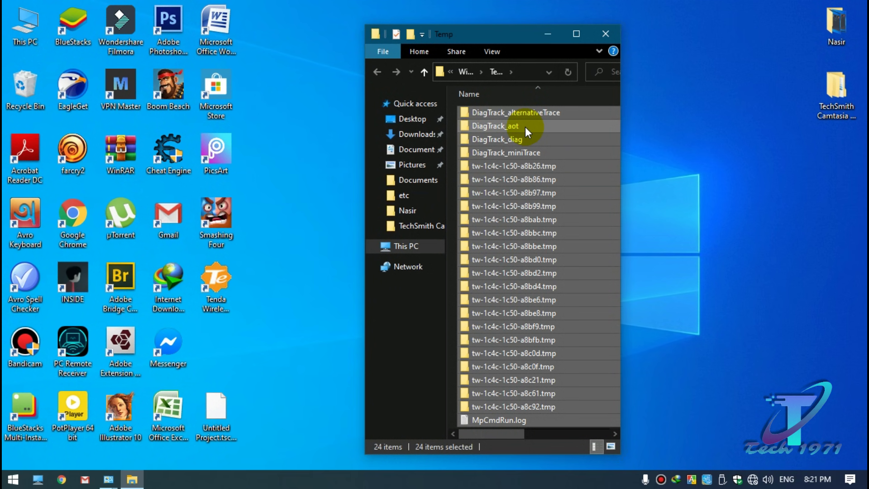
pyautogui.press('Delete')
pyautogui.click(605, 42)
pyautogui.rightClick(316, 56)
pyautogui.click(340, 91)
# Empty the Recycle Bin, confirming the permanent deletion, and refresh the desktop
pyautogui.click(17, 95)
pyautogui.rightClick(16, 95)
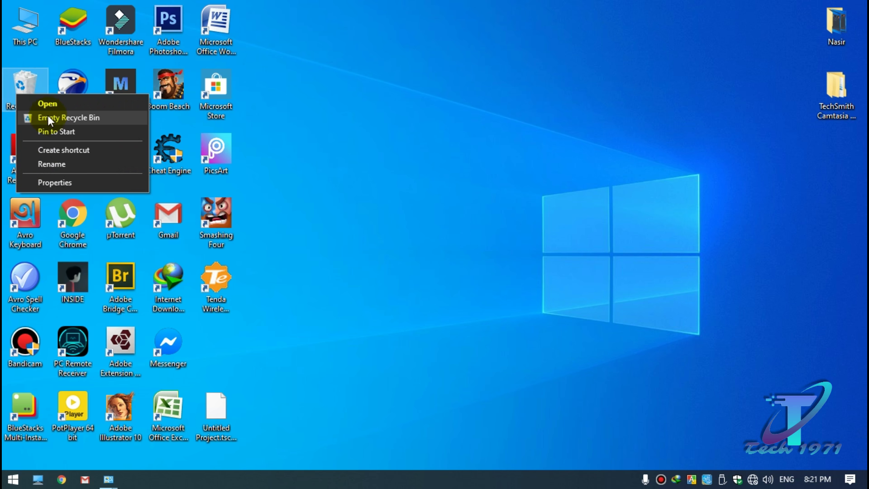
pyautogui.click(46, 114)
pyautogui.click(500, 256)
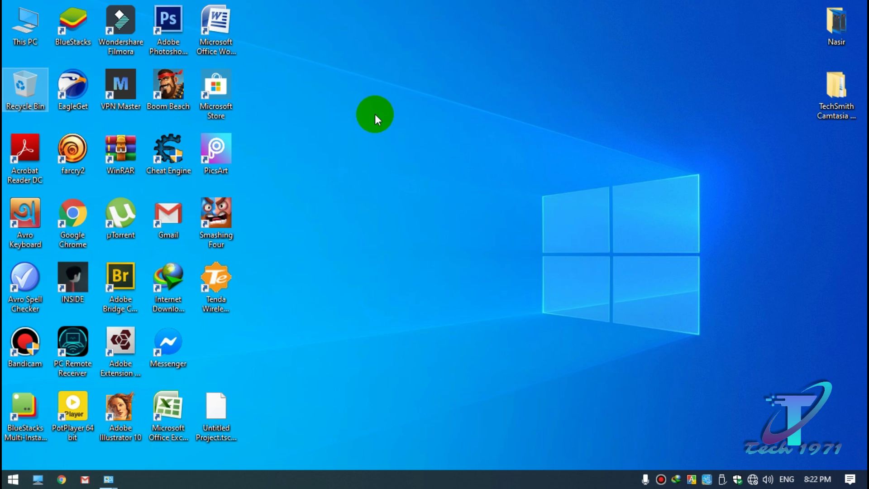
pyautogui.rightClick(312, 85)
pyautogui.click(352, 125)
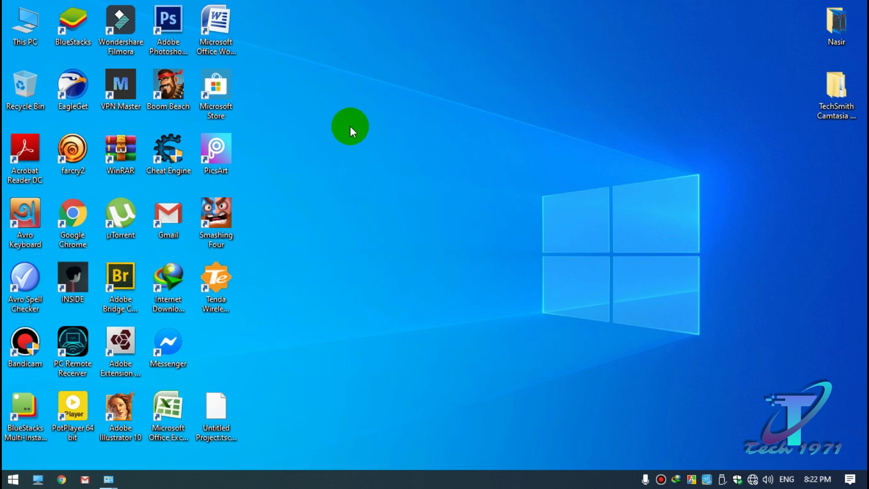
# Open the Recent items folder by running the recent command from the Run dialog
pyautogui.press('super+r')
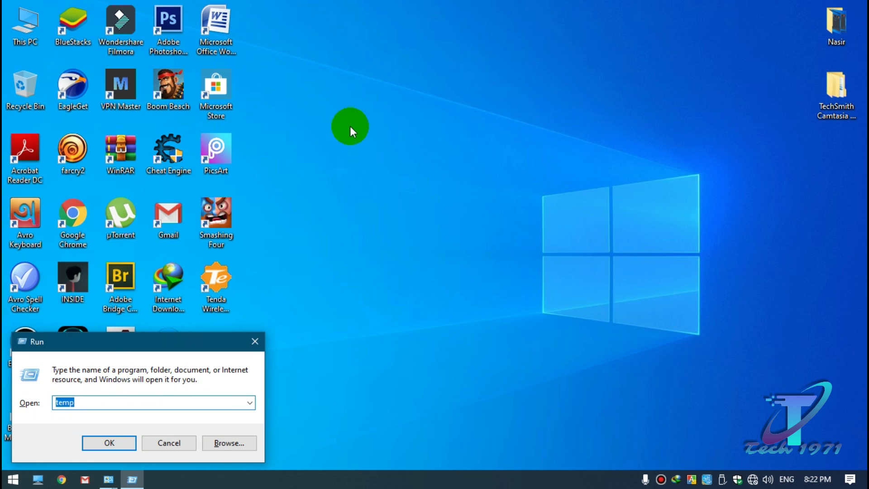
pyautogui.write('re')
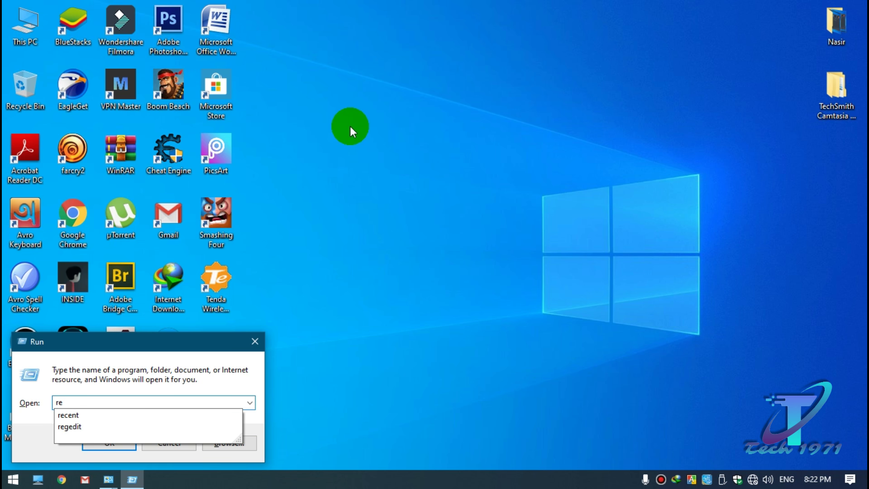
pyautogui.write('c')
pyautogui.press('Down')
pyautogui.press('Return')
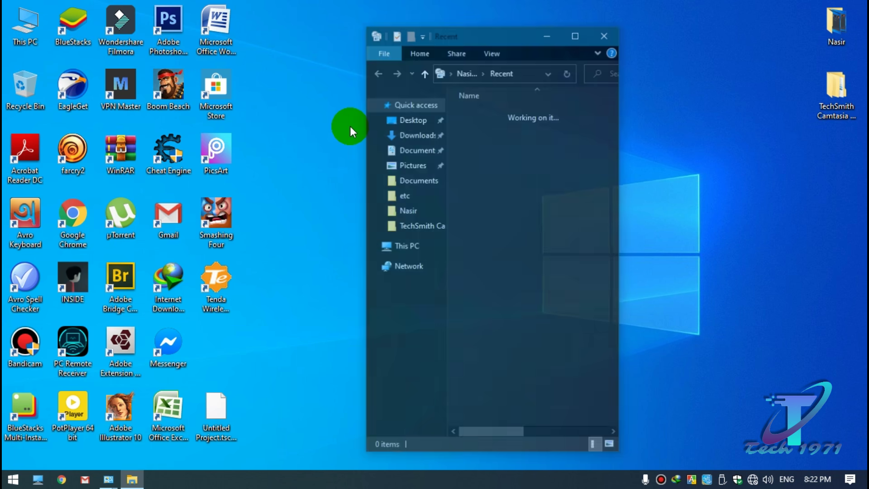
# Delete all entries in the Recent folder, and close its window
pyautogui.click(470, 299)
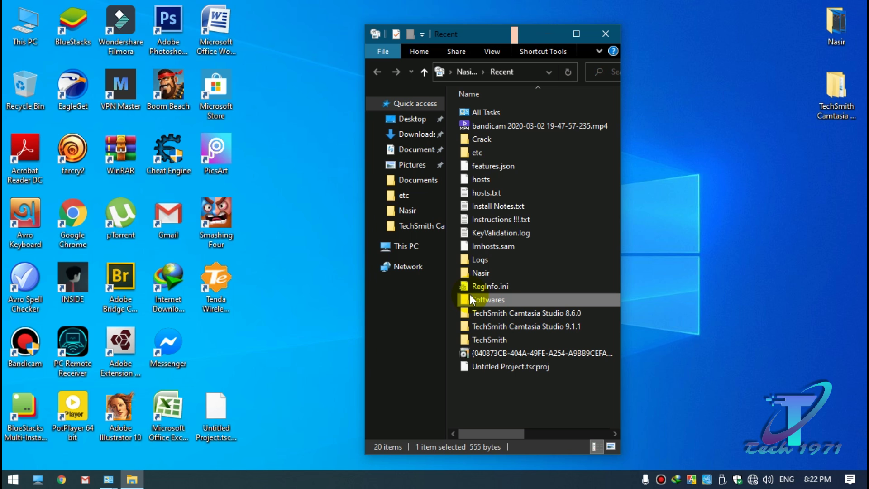
pyautogui.hotkey('ctrl', 'a')
pyautogui.press('Delete')
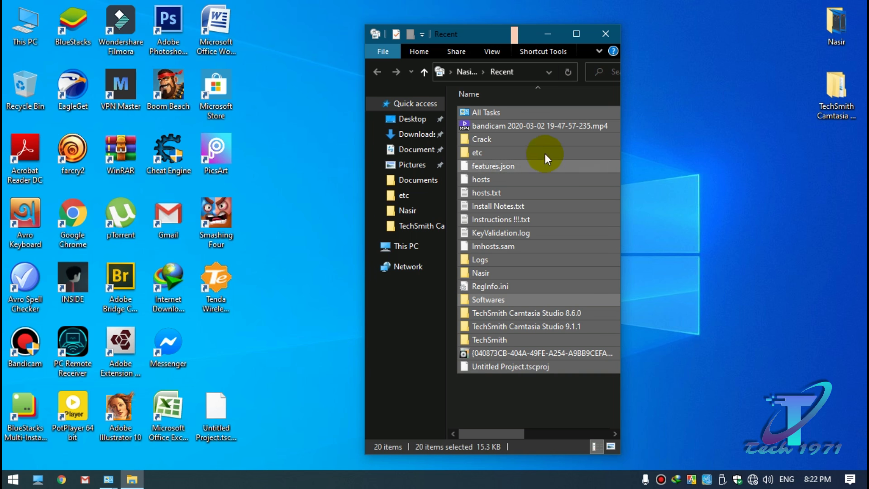
pyautogui.click(615, 33)
pyautogui.rightClick(323, 26)
pyautogui.click(348, 64)
pyautogui.rightClick(316, 41)
pyautogui.click(351, 77)
pyautogui.click(38, 89)
pyautogui.rightClick(309, 76)
pyautogui.click(338, 119)
pyautogui.rightClick(299, 58)
pyautogui.click(333, 94)
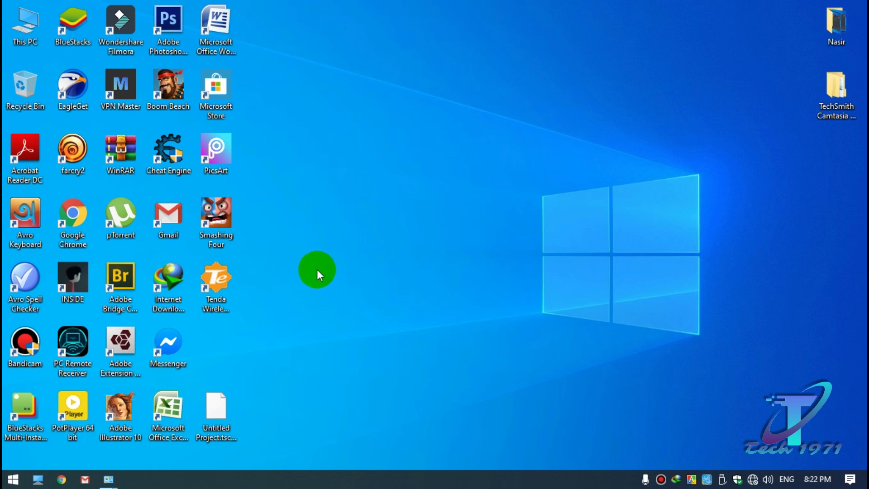
pyautogui.rightClick(265, 72)
pyautogui.click(296, 110)
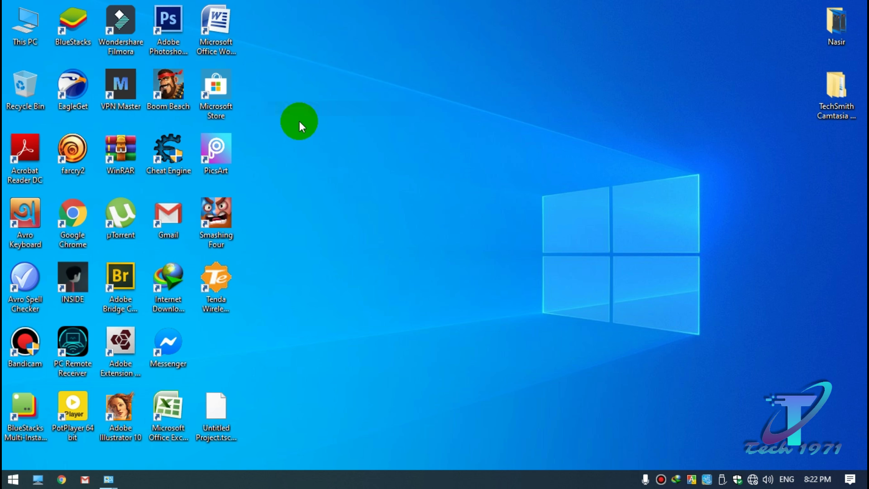
pyautogui.rightClick(331, 138)
pyautogui.click(380, 177)
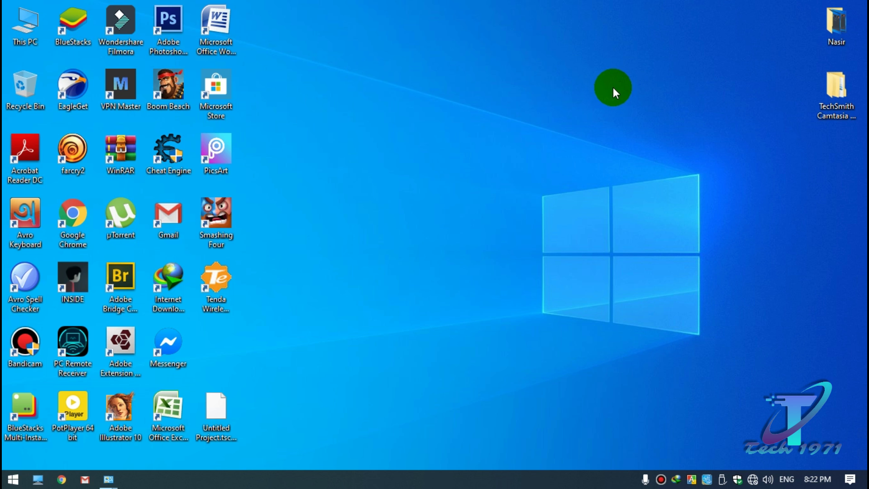
# Delete the TechSmith Camtasia Studio 9.1.1 folder from the desktop, and empty the Recycle Bin to remove it permanently
pyautogui.click(840, 108)
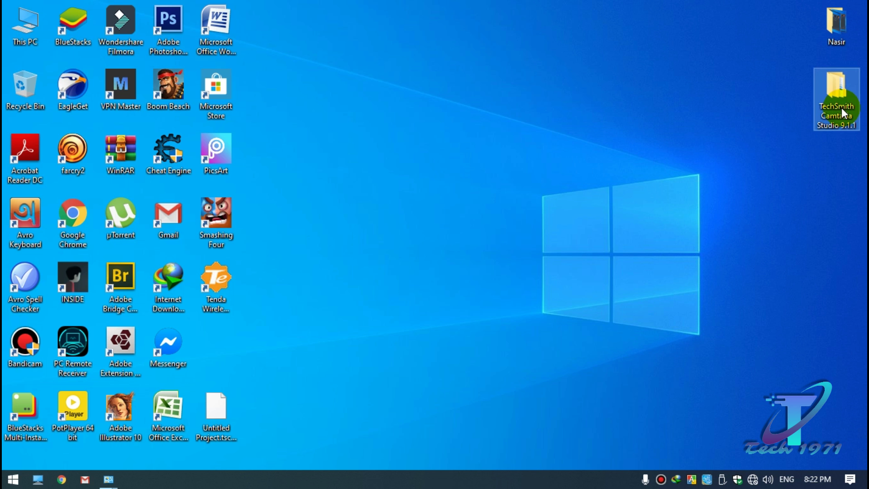
pyautogui.press('Delete')
pyautogui.rightClick(22, 81)
pyautogui.click(58, 107)
pyautogui.click(482, 270)
pyautogui.rightClick(411, 137)
pyautogui.click(453, 175)
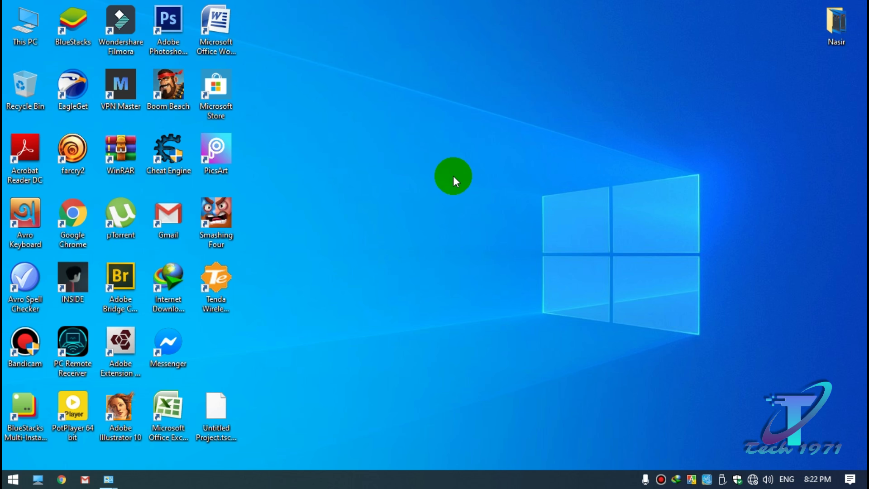